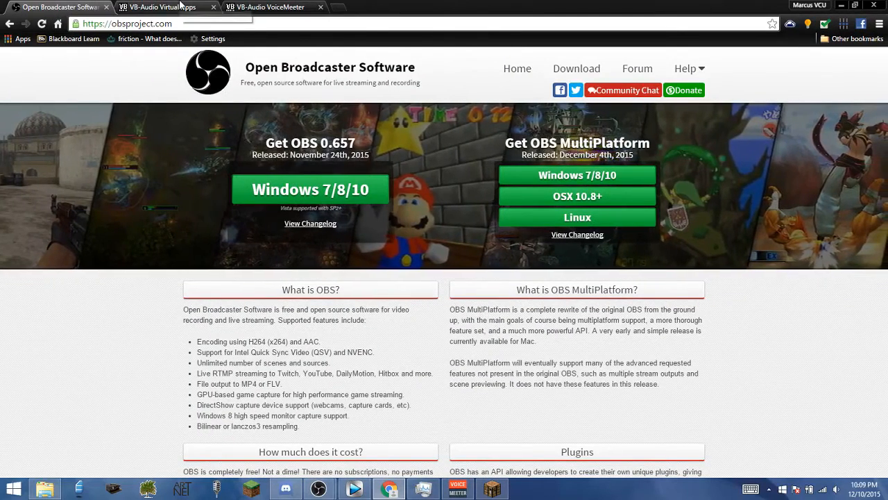
Step: Locate the VB-CABLE driver download on the VB-Audio Virtual Apps page
left_click(181, 6)
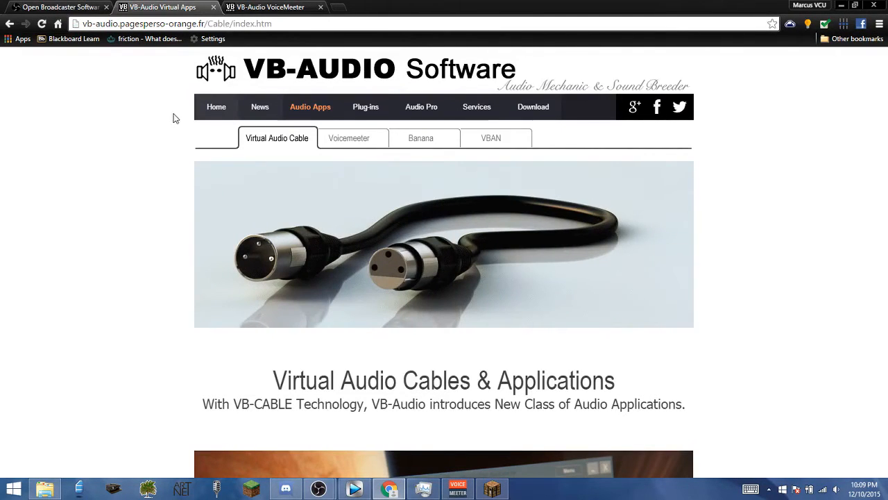
scroll(147, 148, "down", 15)
scroll(146, 149, "down", 3)
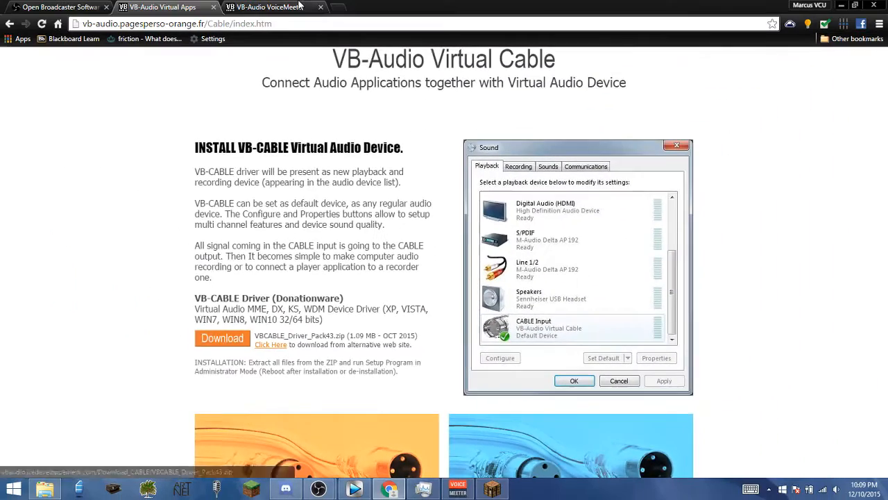
Step: Examine the Voicemeeter page's install section, including the Voicemeeter 1.0.4.5 ZIP package and EXE file downloads
left_click(300, 5)
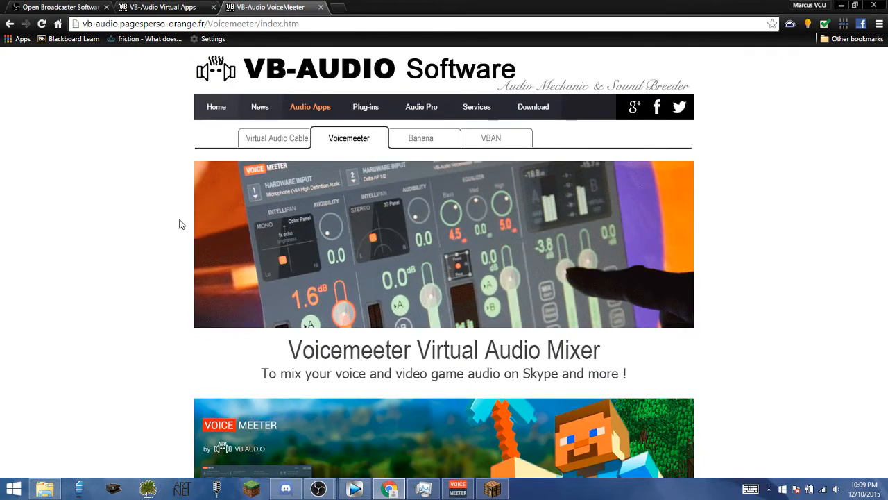
scroll(179, 224, "down", 15)
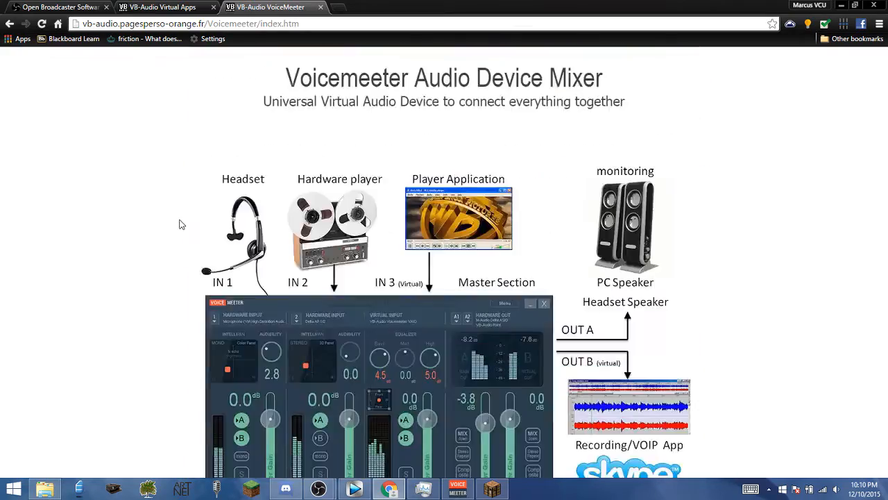
scroll(179, 224, "down", 20)
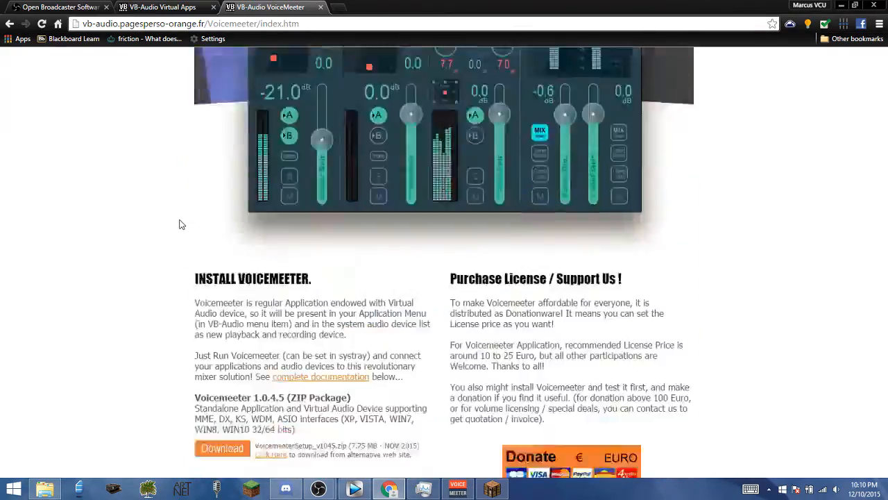
scroll(179, 224, "down", 4)
scroll(179, 224, "up", 3)
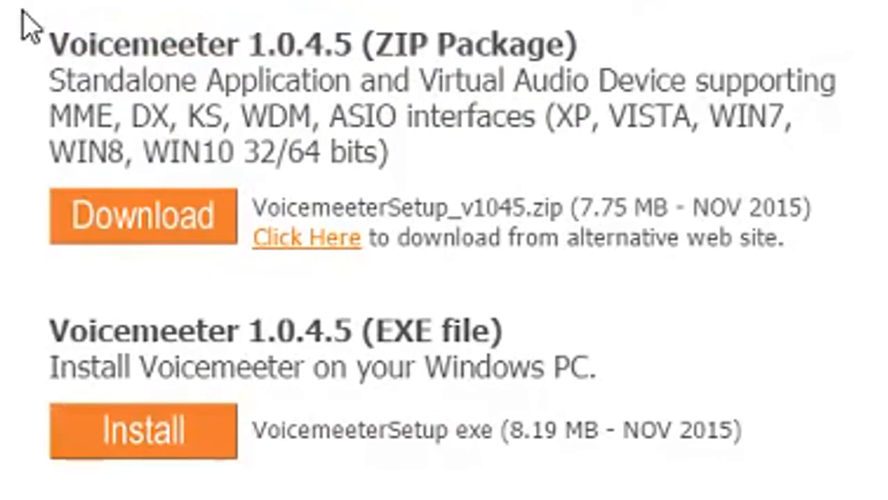
left_click_drag(189, 280, 364, 293)
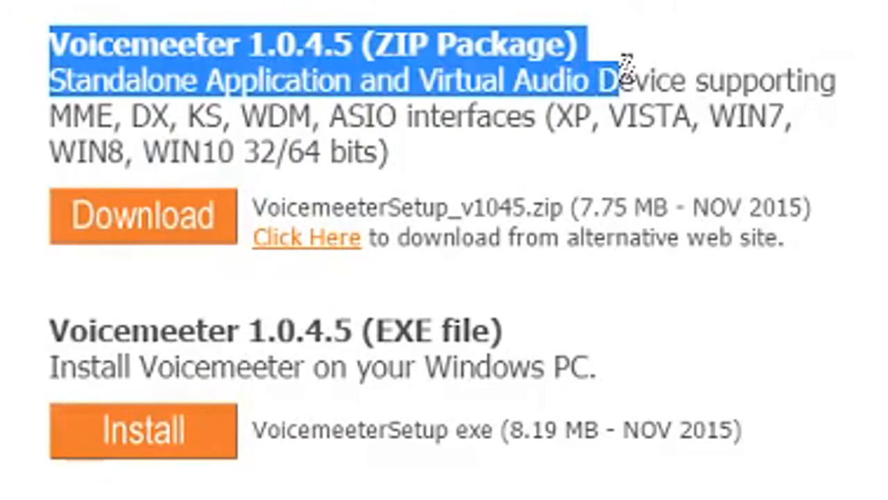
left_click_drag(627, 68, 601, 49)
left_click(628, 53)
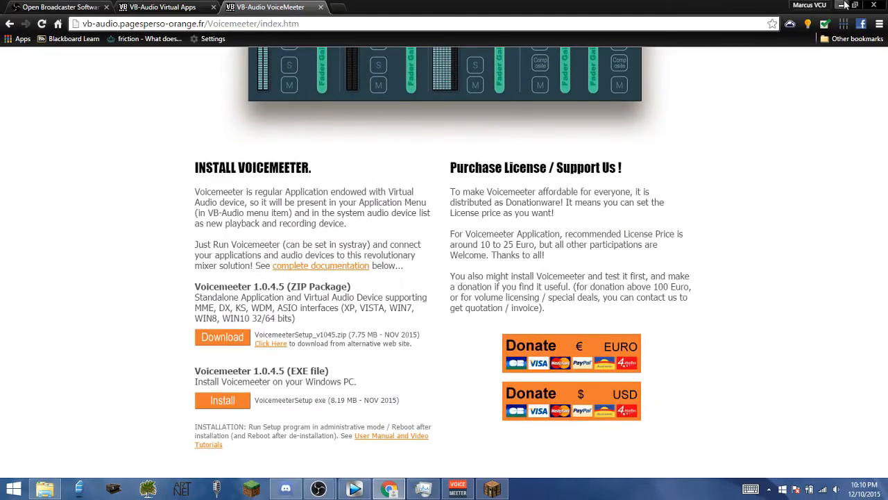
Step: Switch to File Explorer's Downloads folder and extract VBCABLE_Driver_Pack43.zip into its own subfolder
left_click(843, 5)
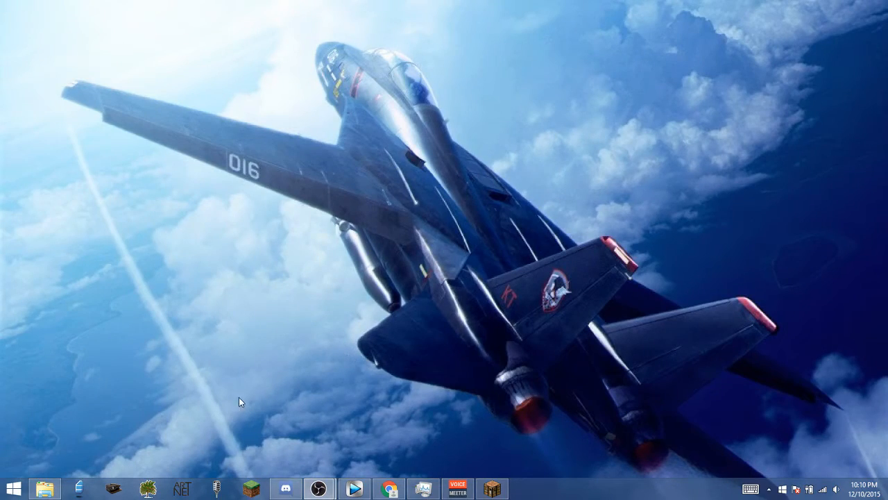
left_click(44, 489)
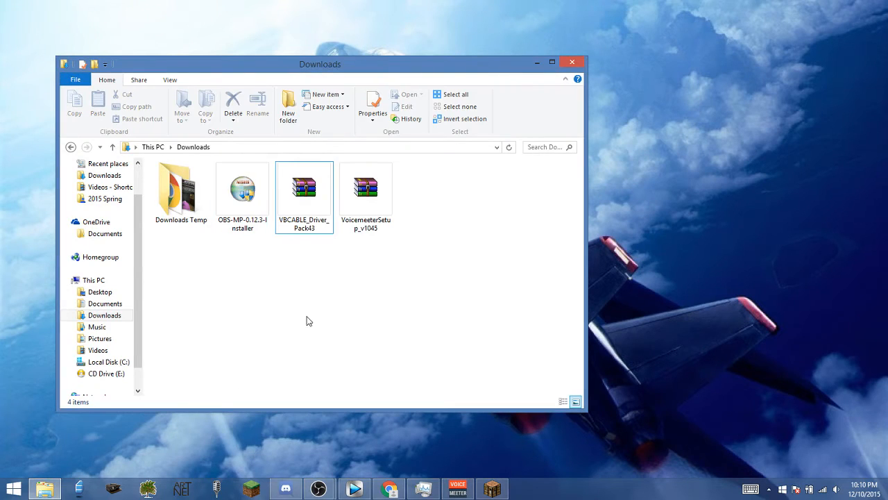
left_click(305, 194)
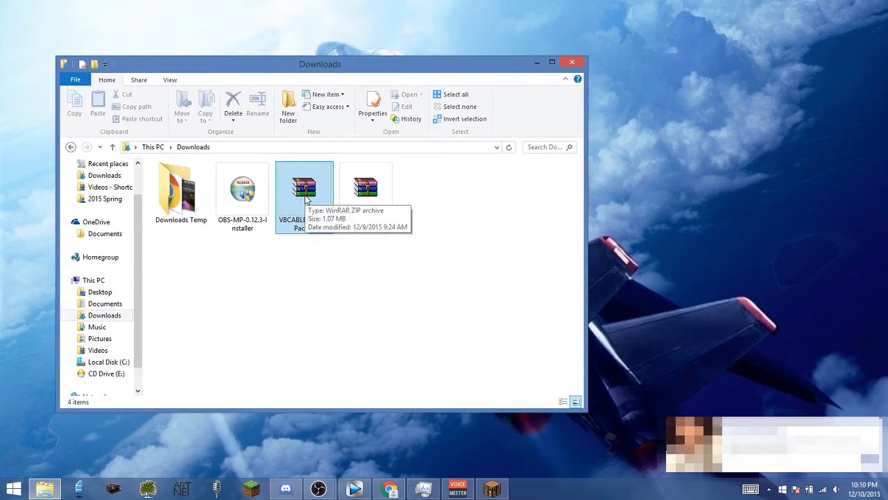
double_click(306, 194)
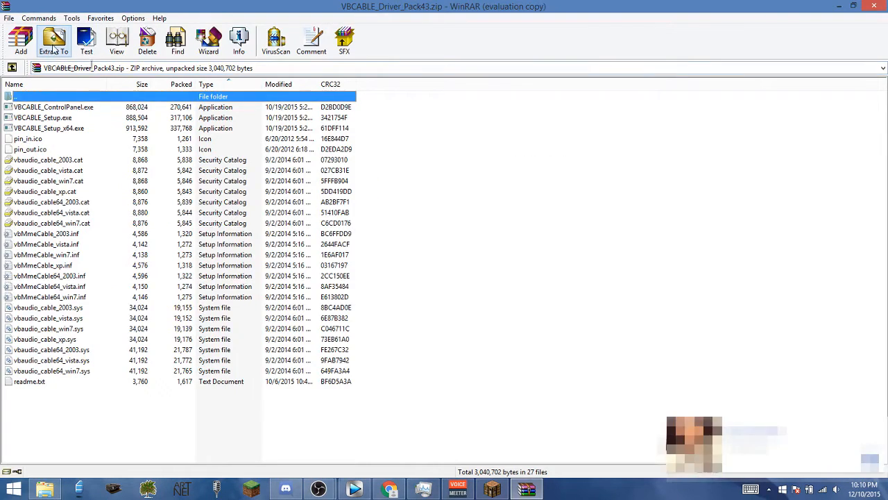
left_click(53, 48)
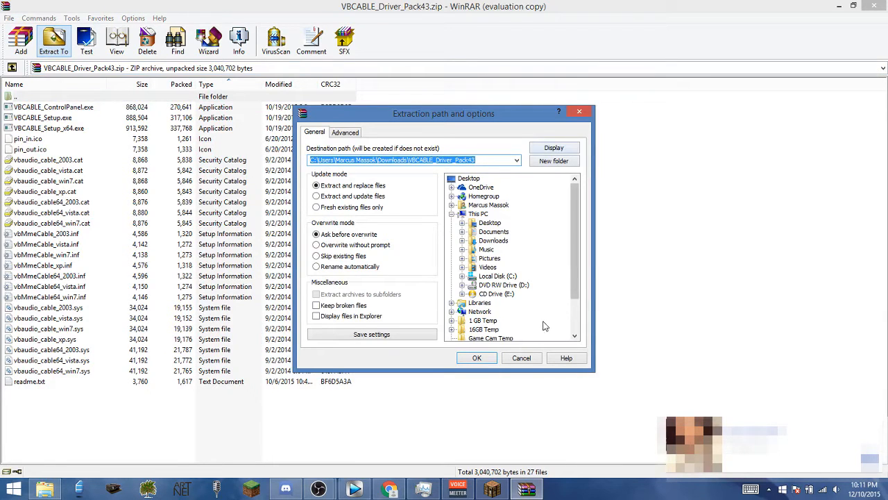
left_click(478, 358)
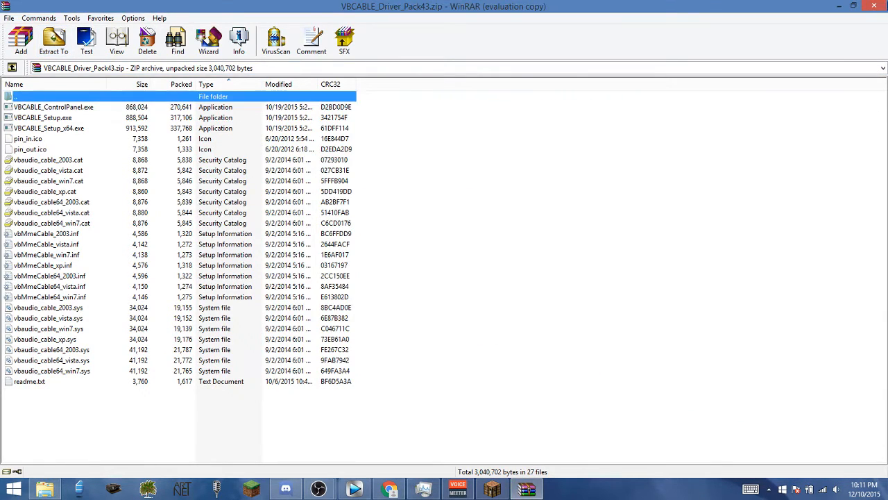
left_click(882, 6)
Step: Extract VoicemeeterSetup_v1045.zip into its own subfolder in Downloads
double_click(361, 200)
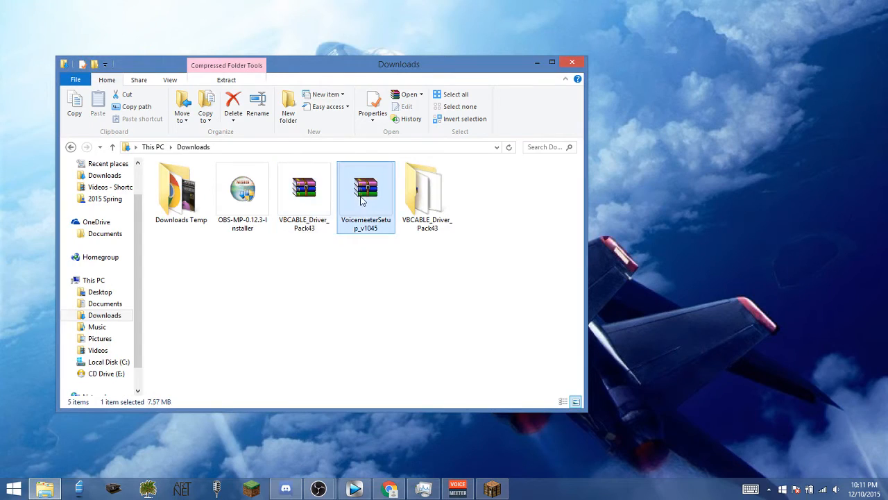
left_click(53, 40)
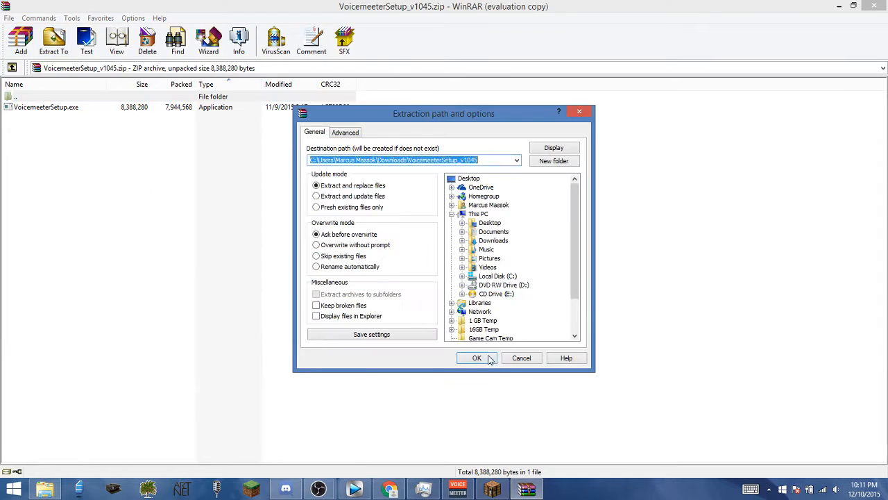
left_click(490, 359)
left_click(874, 6)
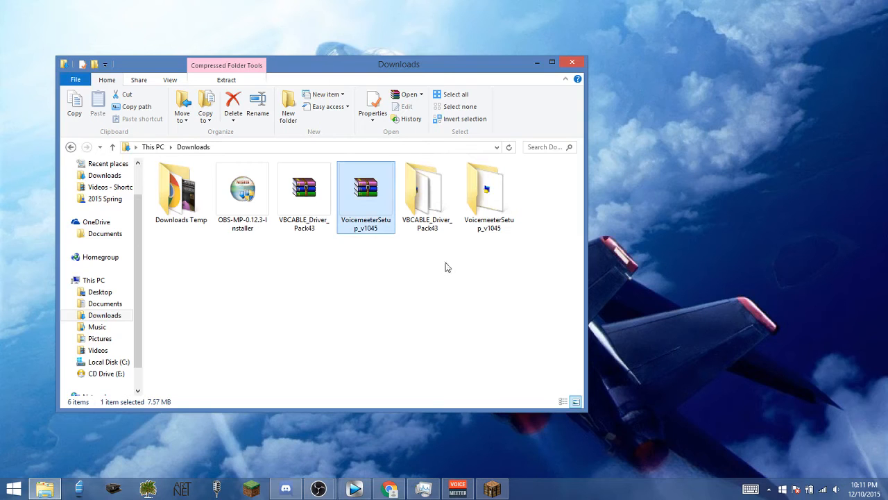
left_click(316, 281)
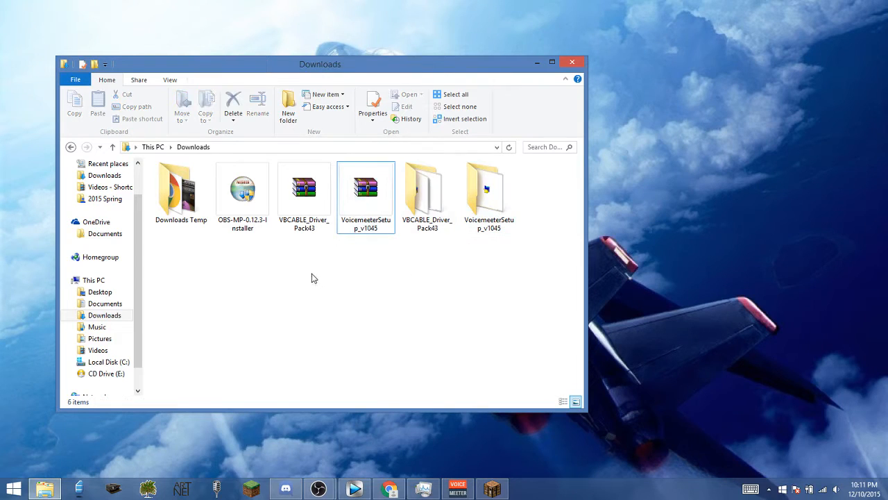
Step: Launch the OBS-MP-0.12.3 installer and close its setup wizard without installing
left_click(238, 196)
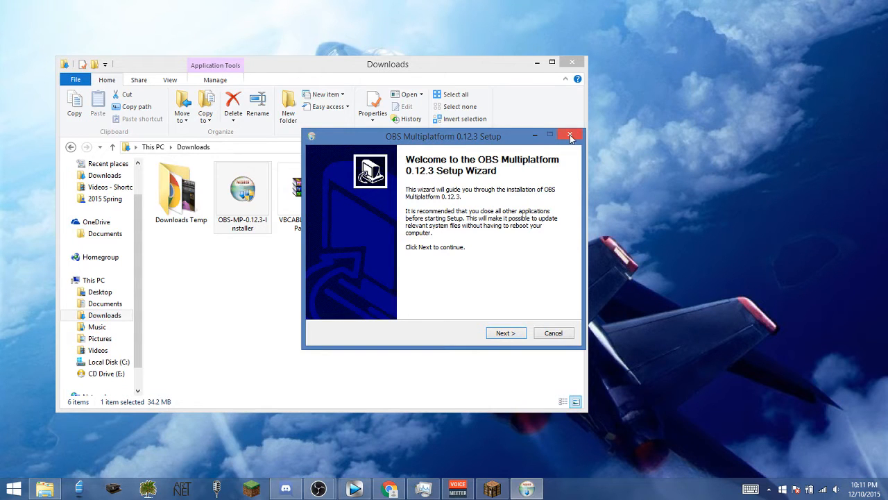
left_click(570, 135)
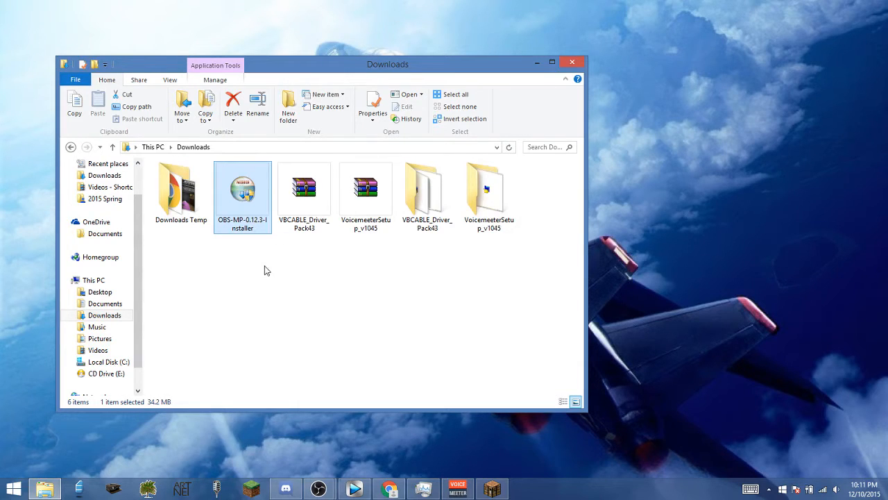
Step: Run VBCABLE_Setup_x64 as administrator from the extracted VBCABLE_Driver_Pack43 folder, and close the driver installation window
double_click(425, 201)
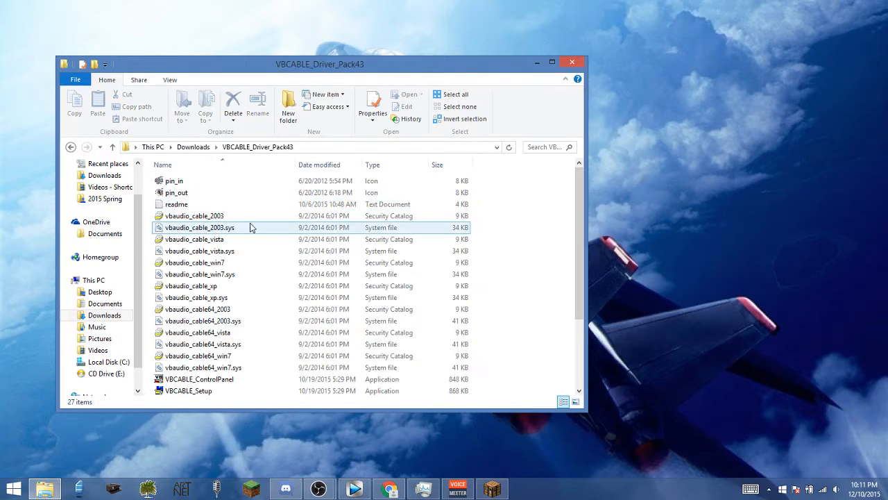
scroll(235, 203, "down", 3)
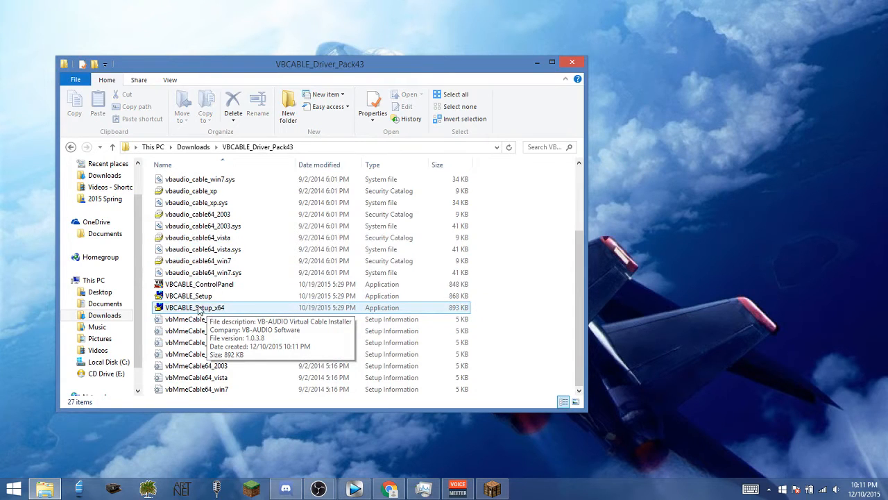
left_click(198, 309)
right_click(197, 309)
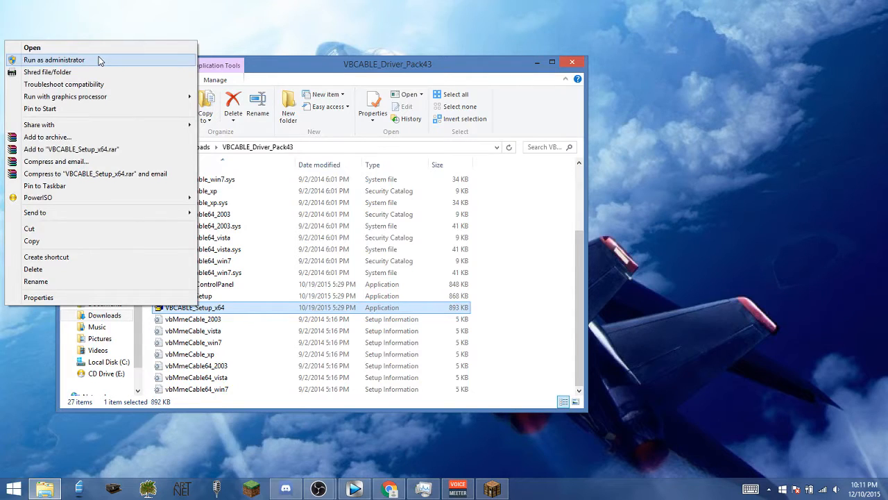
left_click(99, 61)
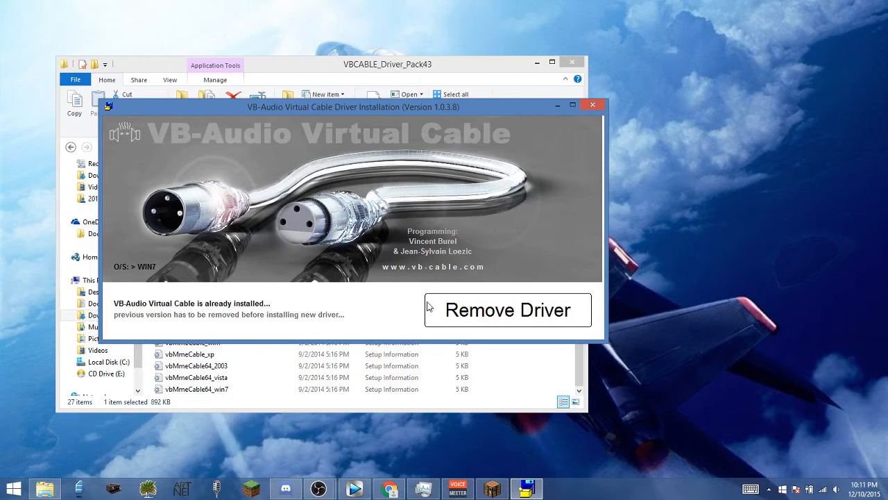
left_click(592, 106)
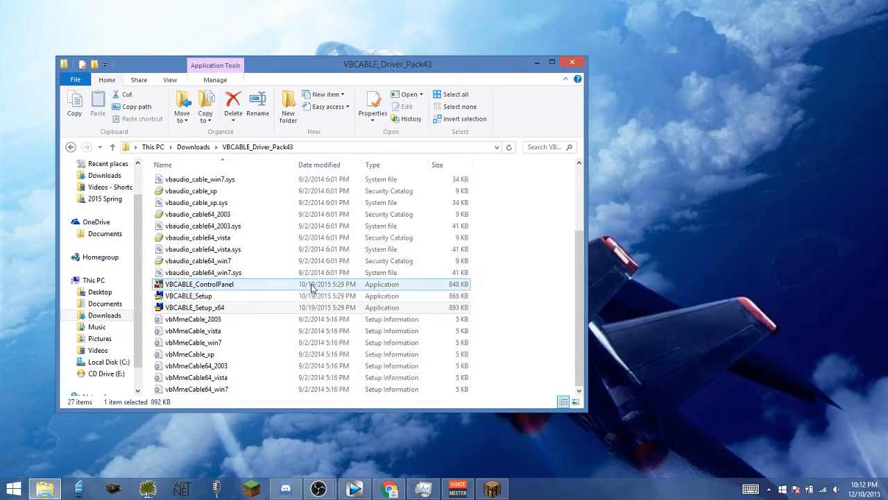
Step: Run VoicemeeterSetup as administrator from the VoicemeeterSetup_v1045 folder in Downloads, and close both the installer and the folder window
left_click(193, 148)
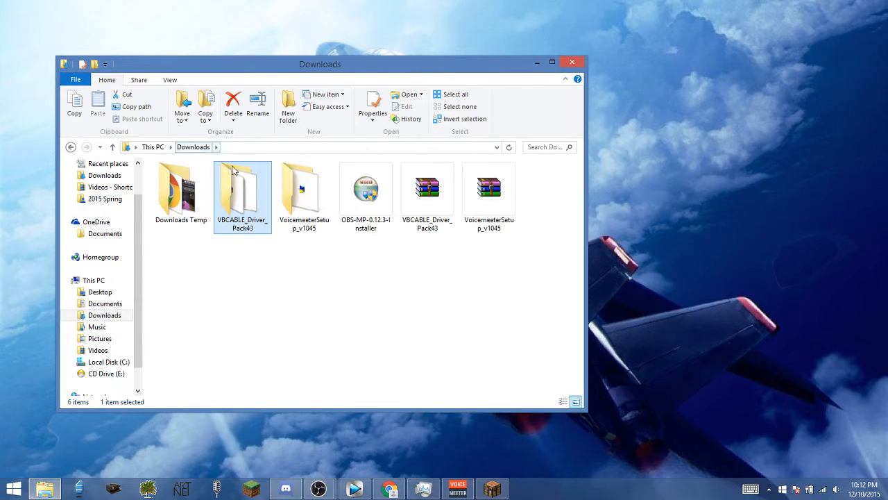
double_click(304, 208)
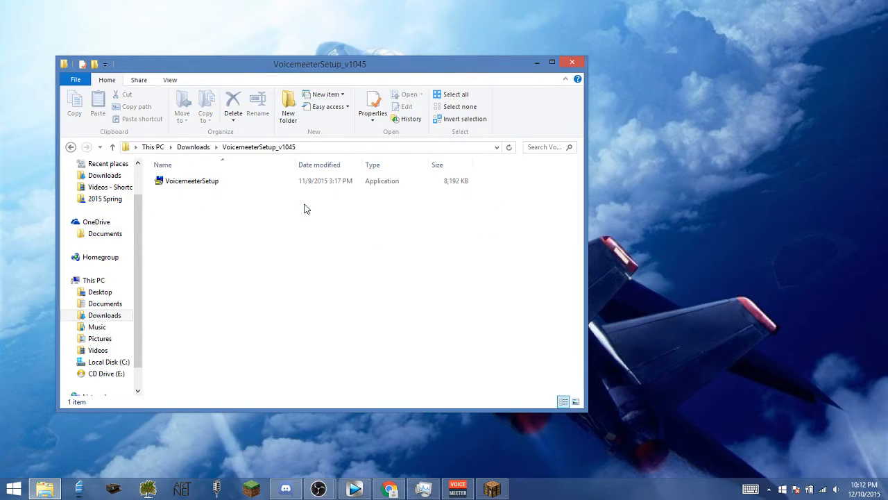
right_click(202, 186)
left_click(104, 200)
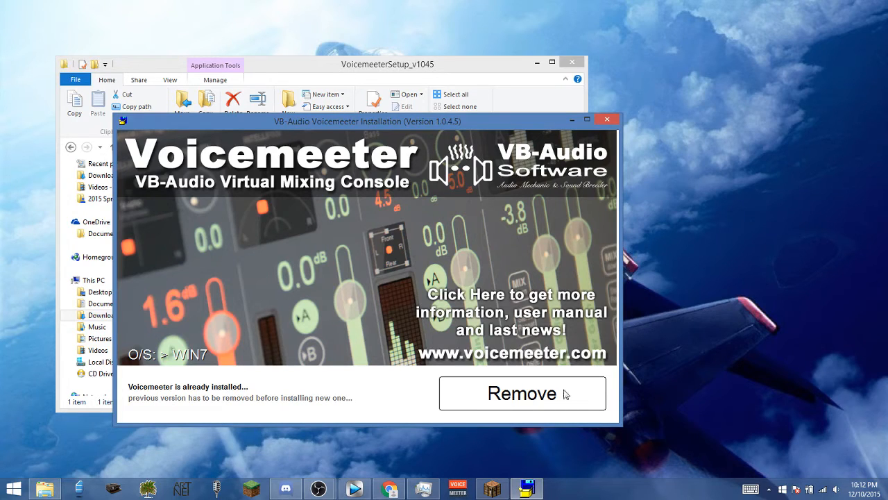
left_click(608, 121)
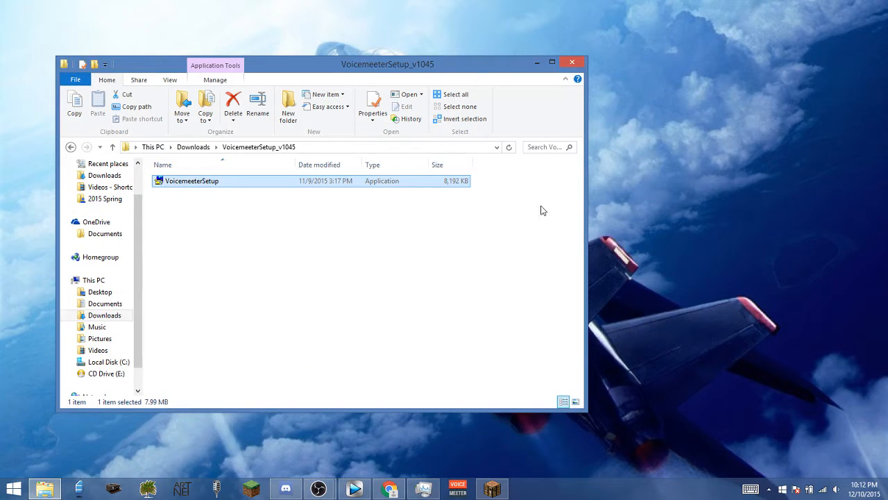
left_click(567, 62)
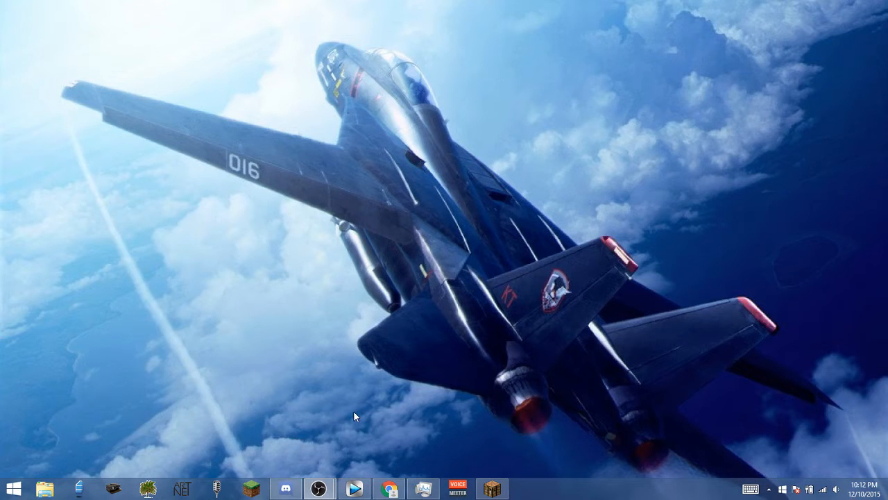
Step: Search the computer for "obs" to locate OBS Multiplatform (64bit)
left_click(14, 488)
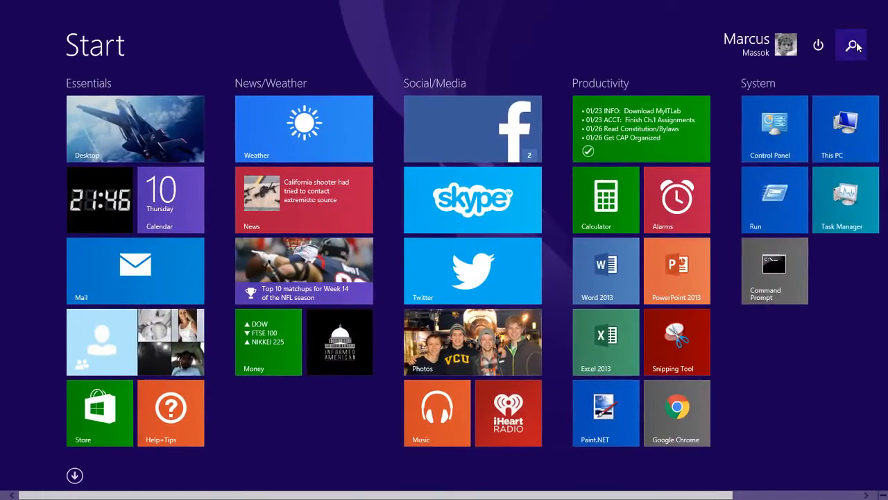
left_click(853, 45)
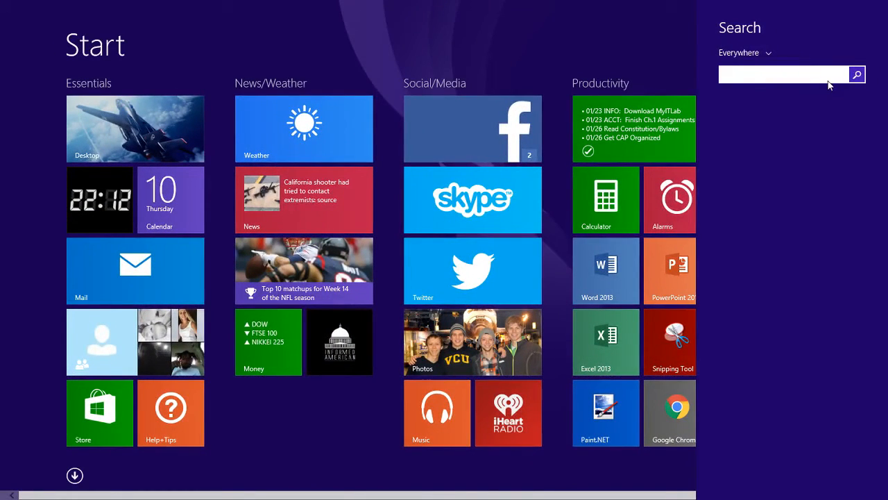
type("obs Multiplatform (64bit")
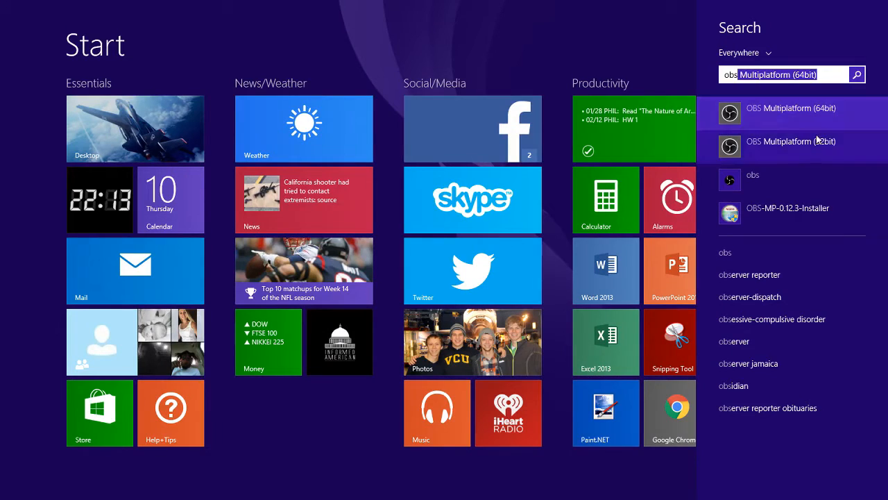
left_click(767, 129)
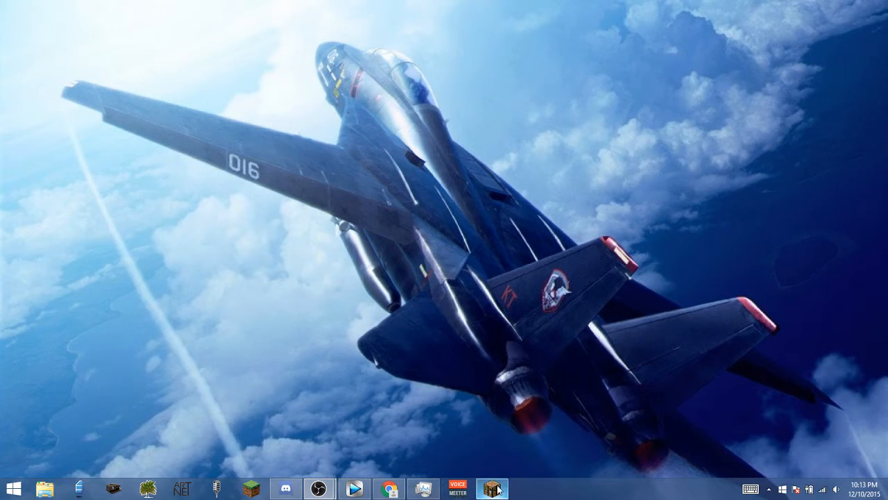
Step: Open the Voicemeeter mixer
left_click(458, 488)
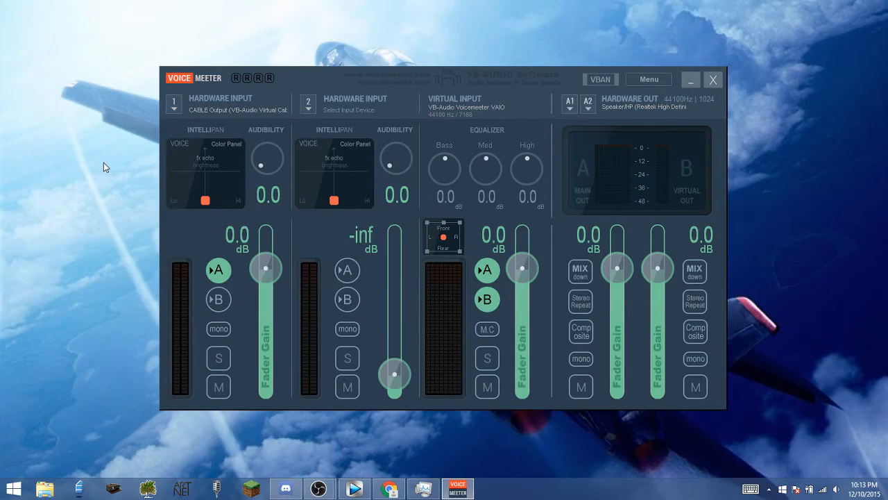
Step: Check that hardware input 1 uses the device WDM: CABLE Output (VB-Audio Virtual Cable)
left_click(179, 112)
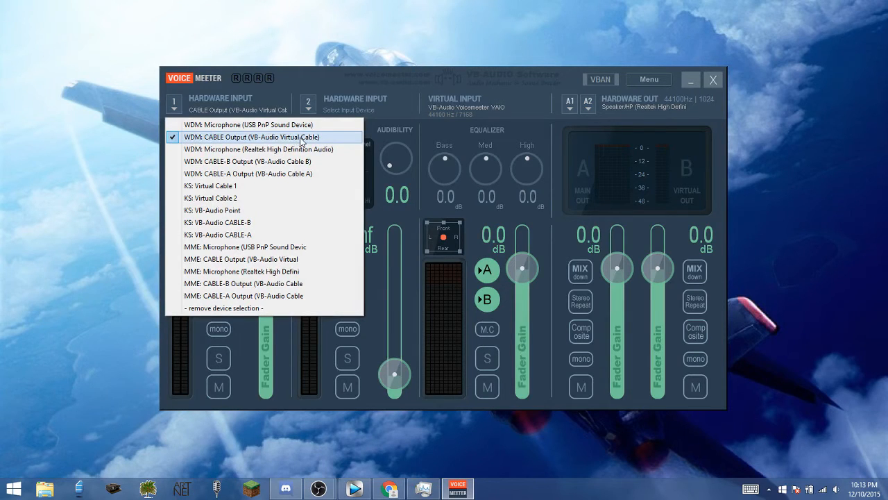
left_click(222, 111)
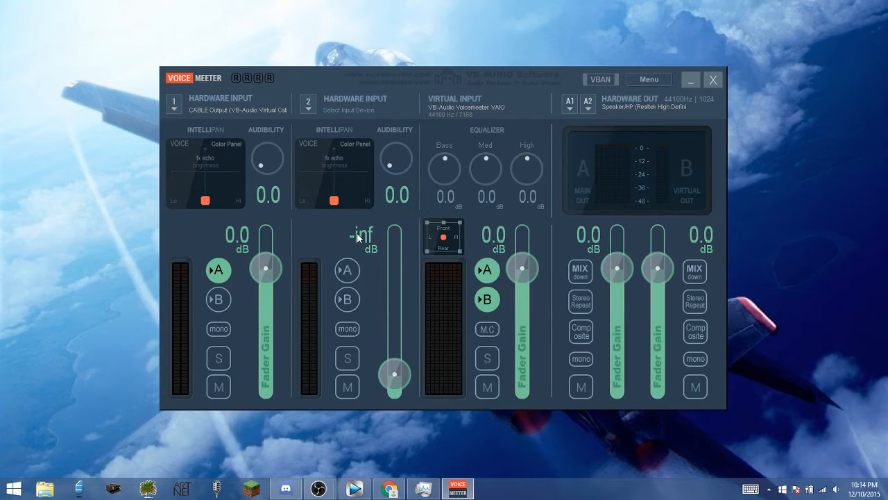
left_click(485, 300)
Step: Choose MME: Speaker/HP (Realtek High Defini) for the hardware output, and minimize the Voicemeeter mixer
left_click(569, 108)
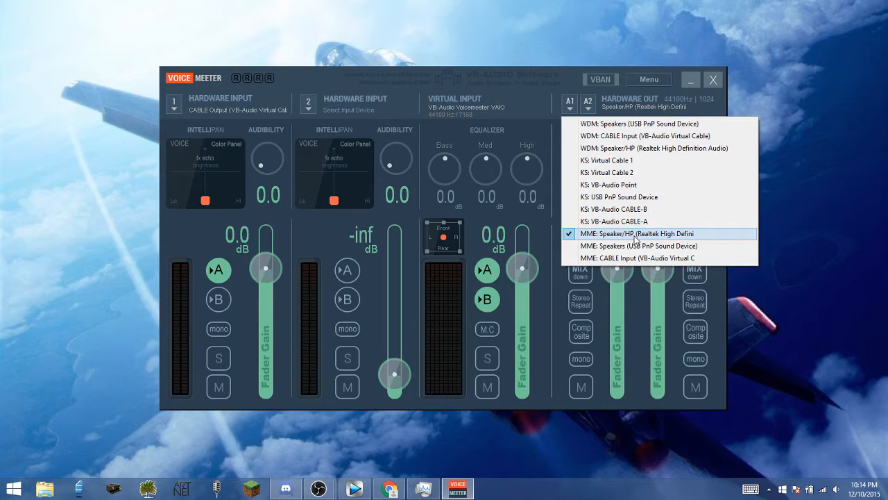
left_click(589, 104)
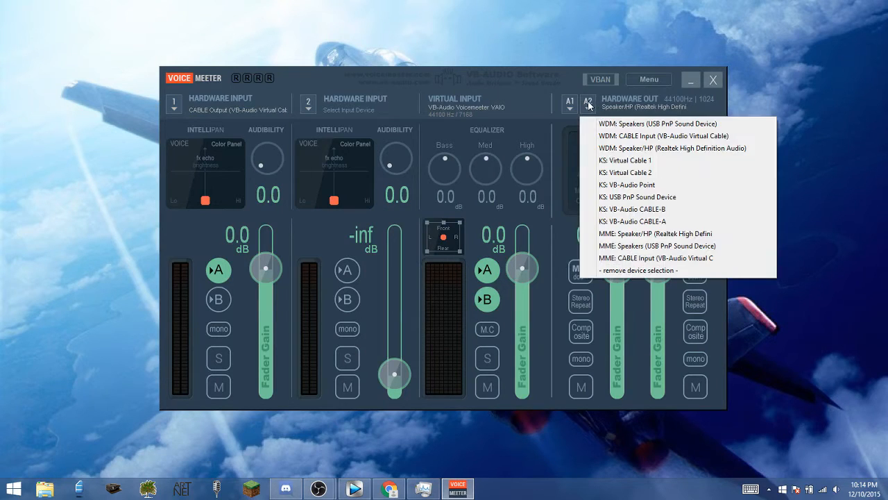
left_click(652, 234)
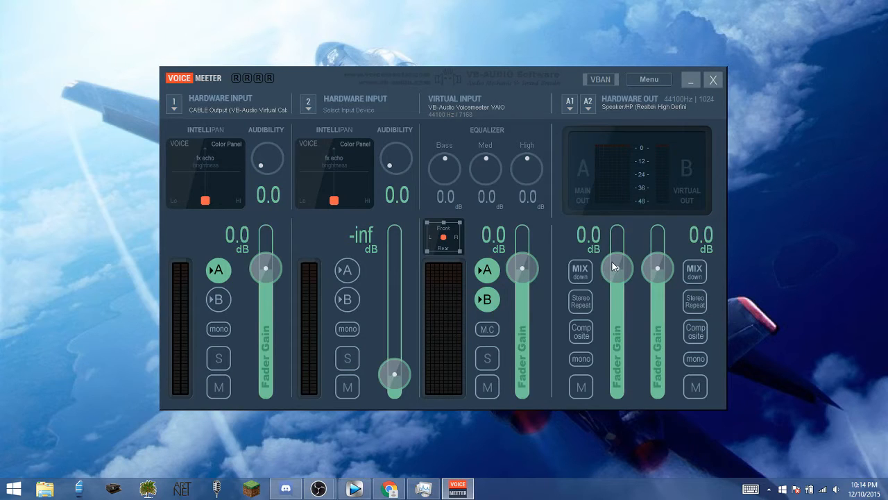
left_click(691, 80)
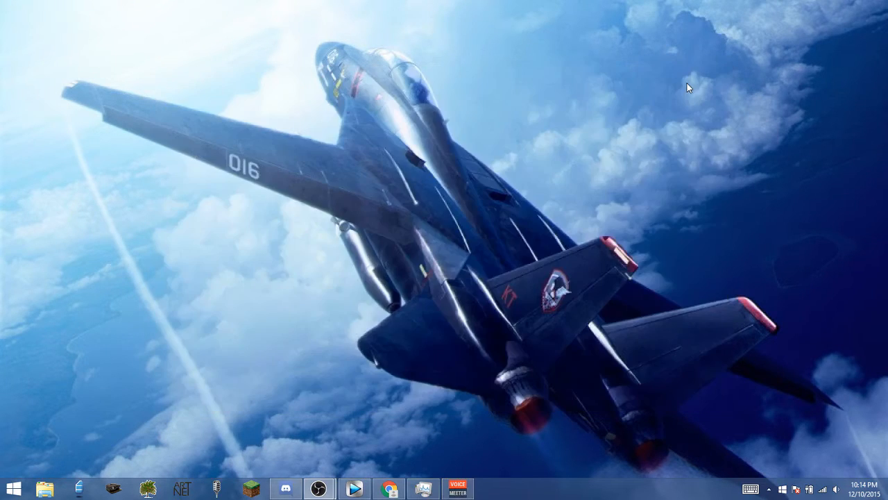
Step: Switch to Discord, set the voice output device to CABLE Input (VB-Audio Virtual Cable), and minimize Discord after saving
left_click(282, 493)
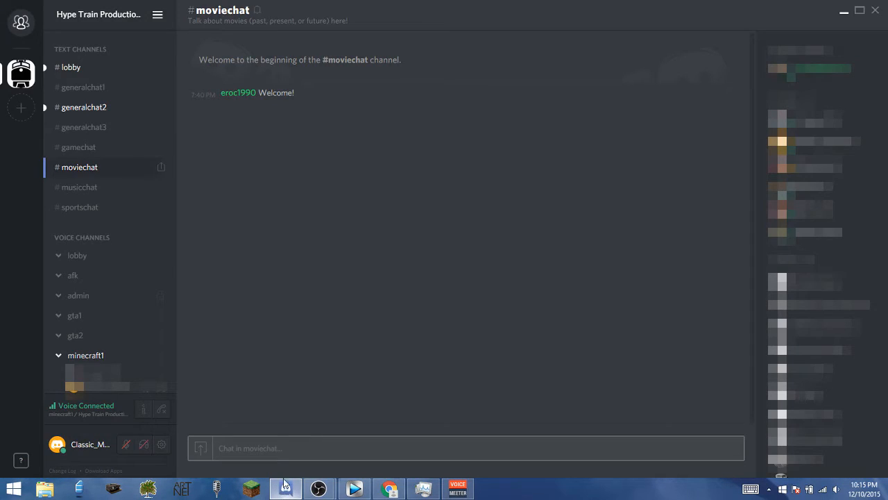
left_click(159, 445)
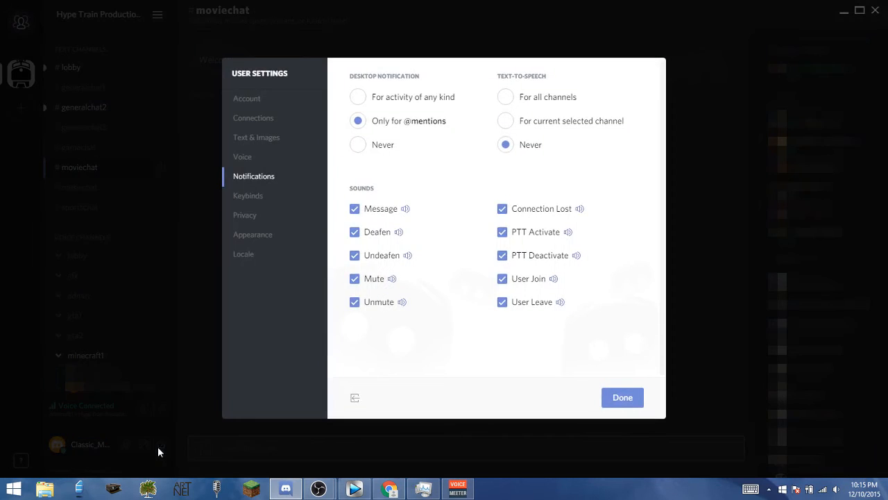
left_click(244, 157)
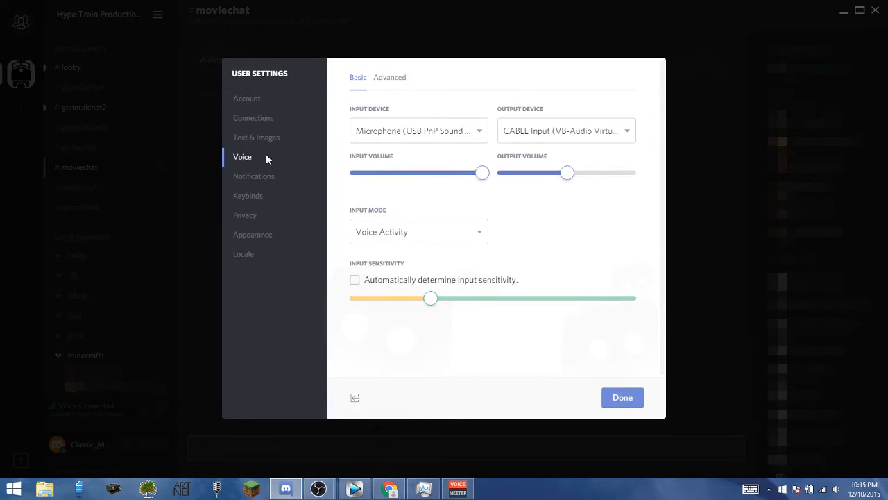
left_click(532, 135)
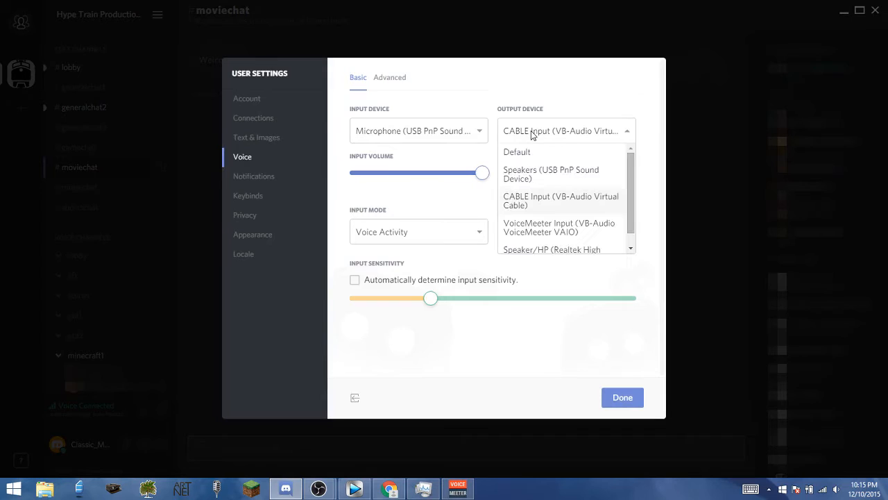
left_click(549, 202)
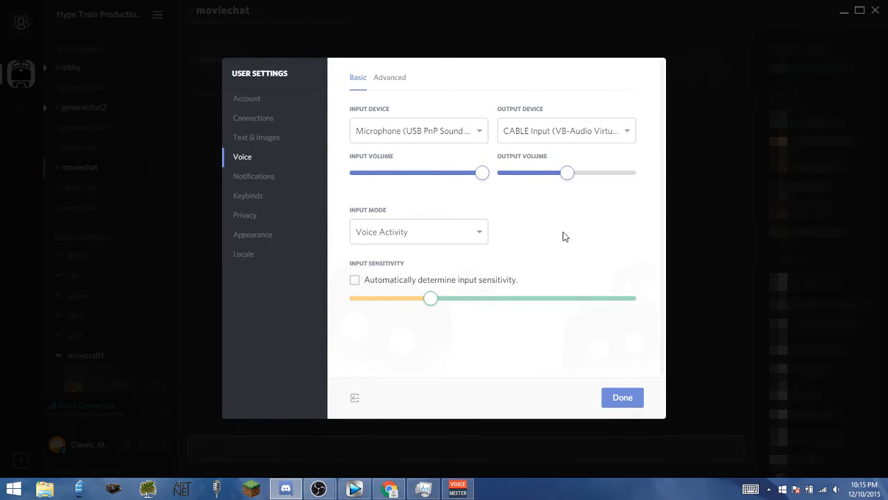
left_click(624, 400)
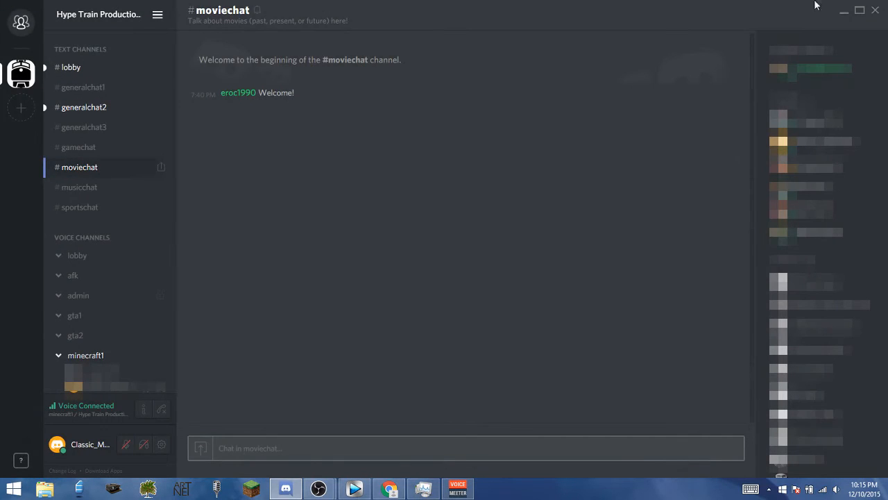
left_click(843, 11)
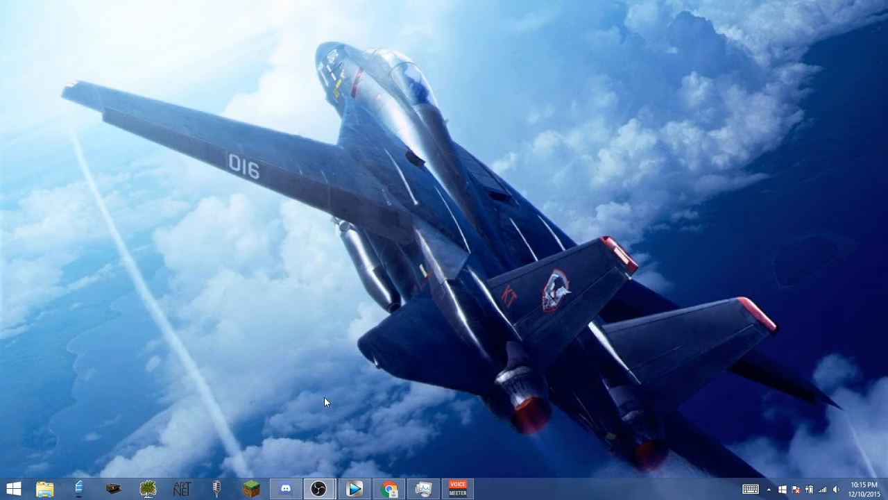
Step: Switch to OBS and add a new Game Capture source for the [javaw.exe]: Minecraft 1.8.9 window, without capturing any fullscreen application
mouse_move(319, 489)
left_click(369, 437)
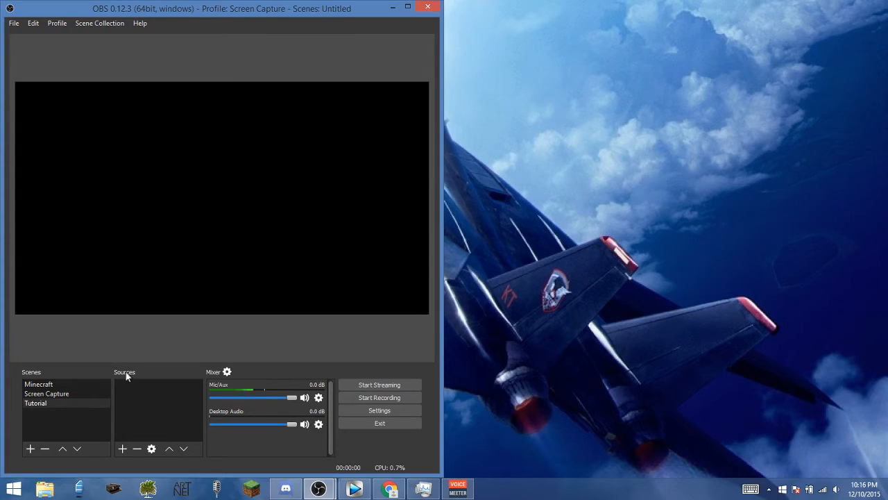
left_click(122, 449)
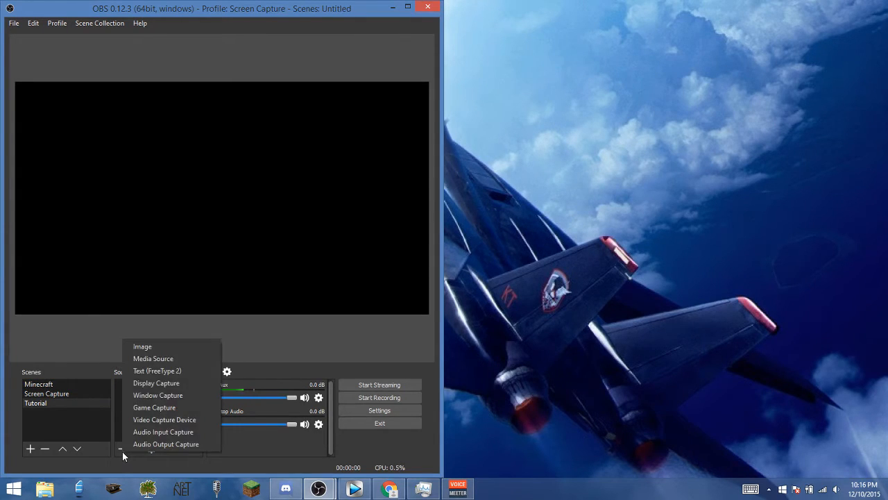
left_click(164, 409)
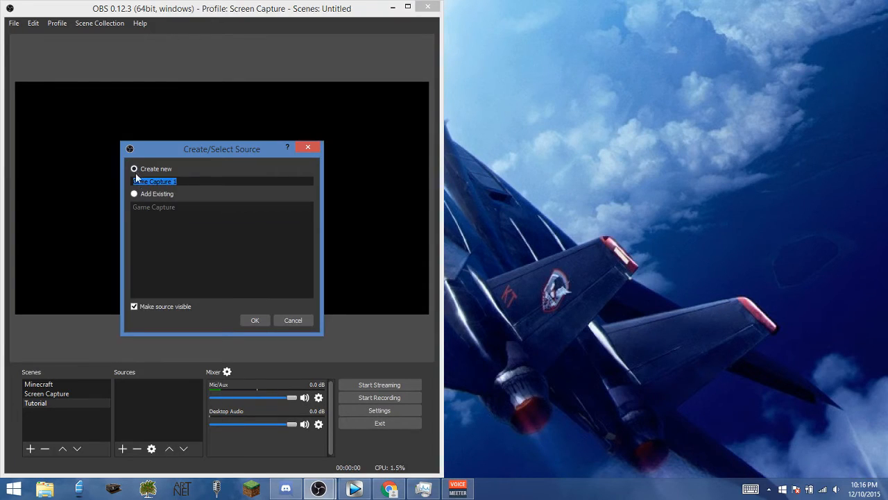
left_click(257, 320)
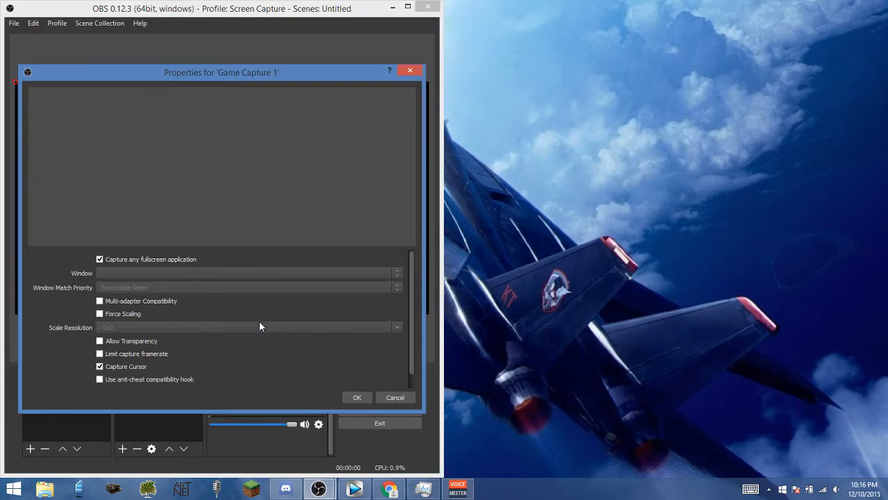
left_click(126, 273)
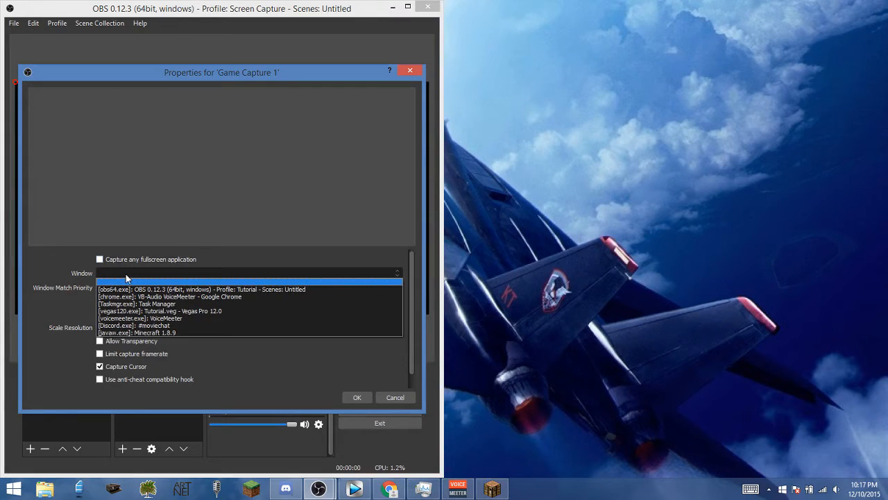
left_click(169, 333)
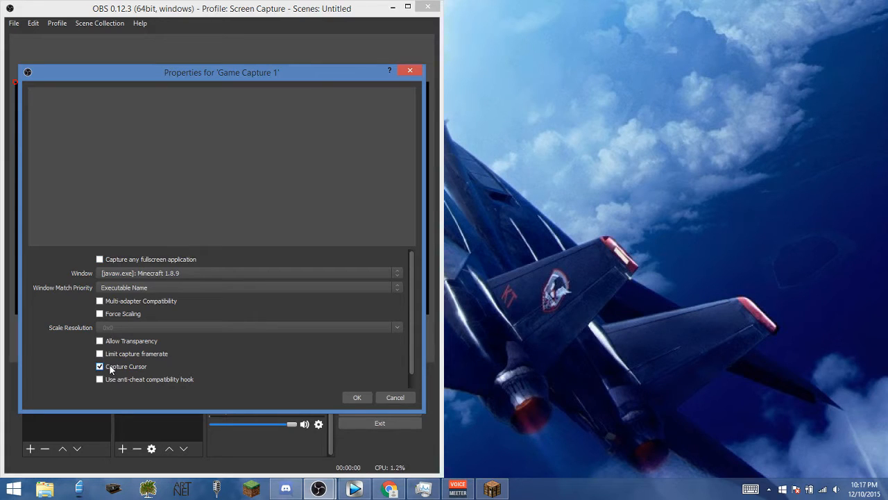
left_click(369, 396)
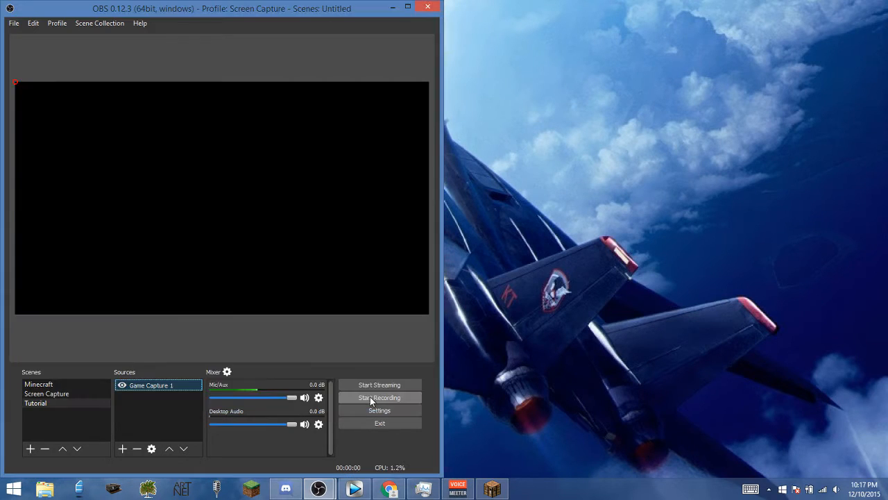
Step: Add a new Audio Input Capture source using VoiceMeeter Output (VB-Audio VoiceMeeter VAIO), and close the Minecraft window
left_click(123, 449)
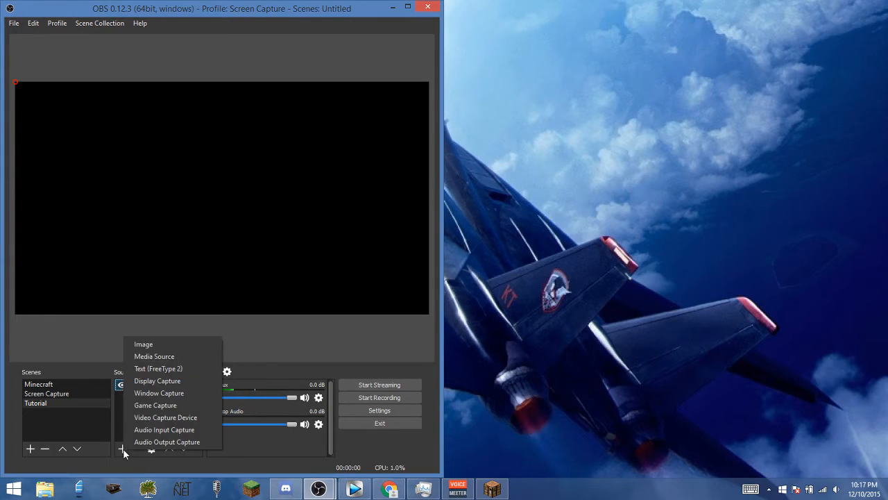
left_click(163, 429)
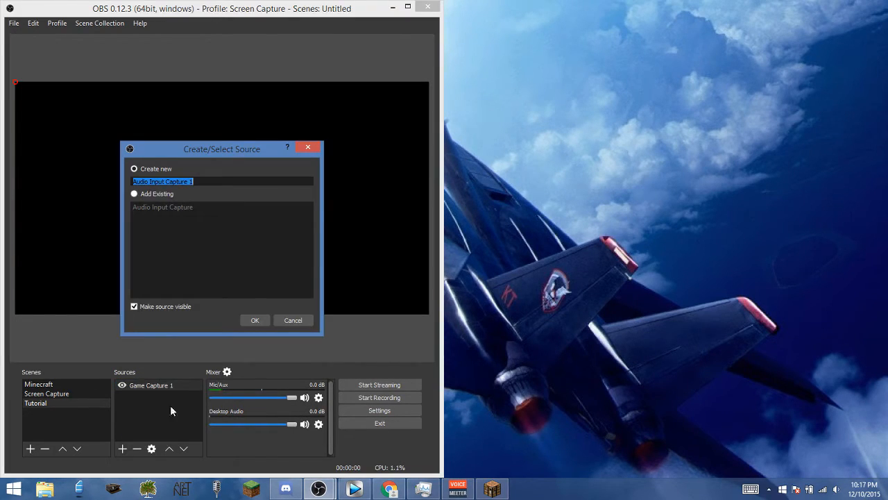
left_click(259, 318)
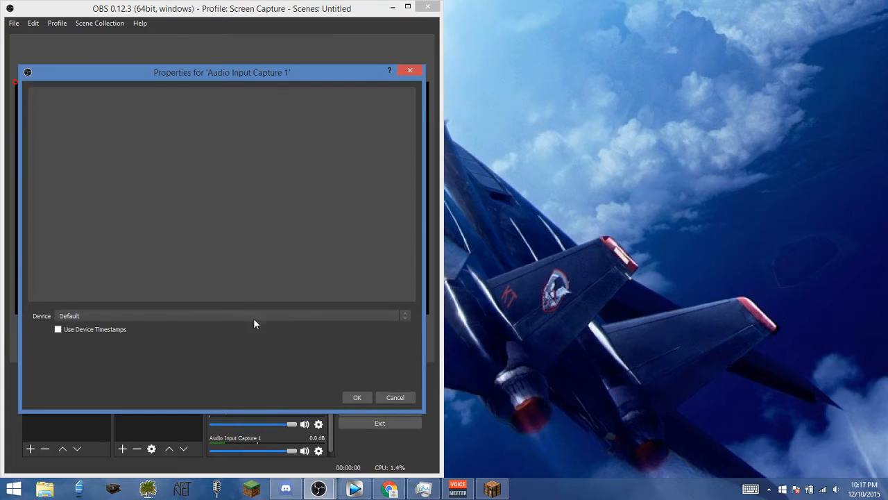
left_click(233, 316)
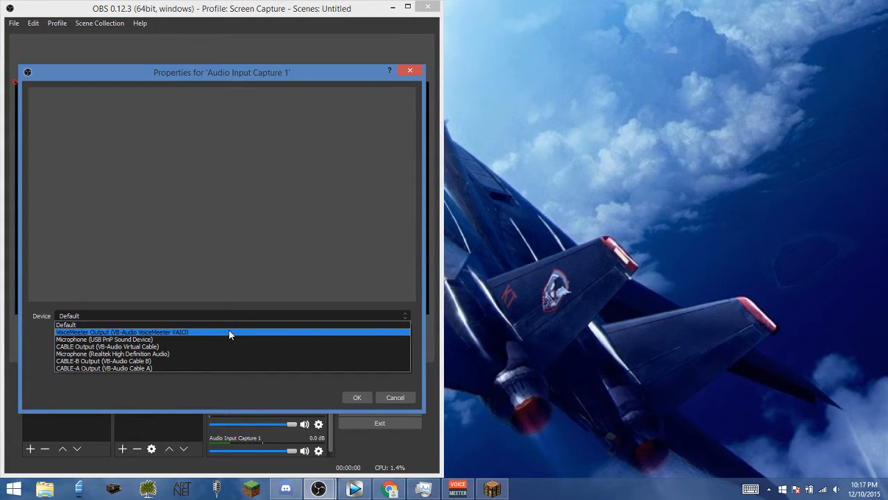
left_click(229, 333)
left_click(357, 397)
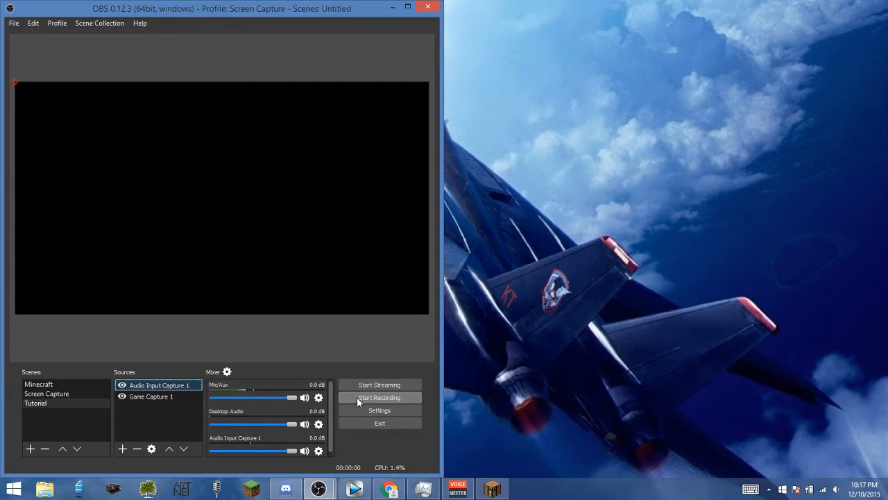
mouse_move(476, 472)
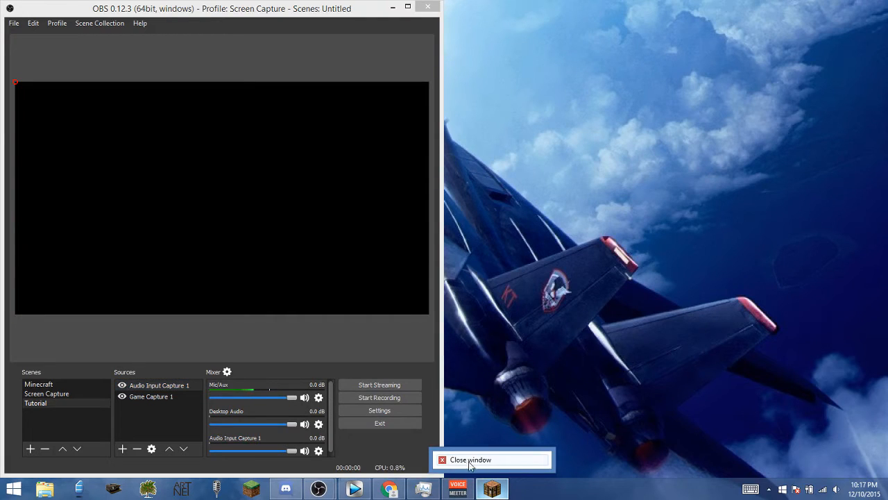
left_click(467, 459)
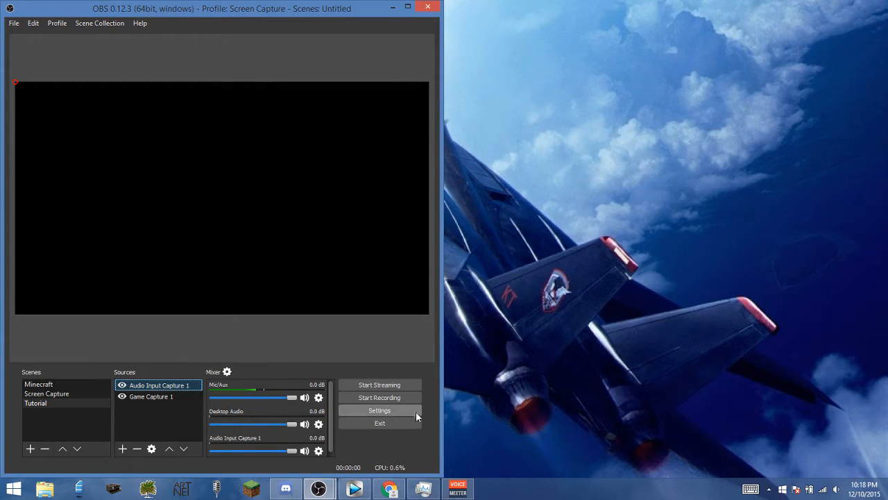
Step: In the OBS video settings, set the downscale filter to Lanczos (Sharpened scaling, 32 samples) and the common FPS value to 60
left_click(392, 413)
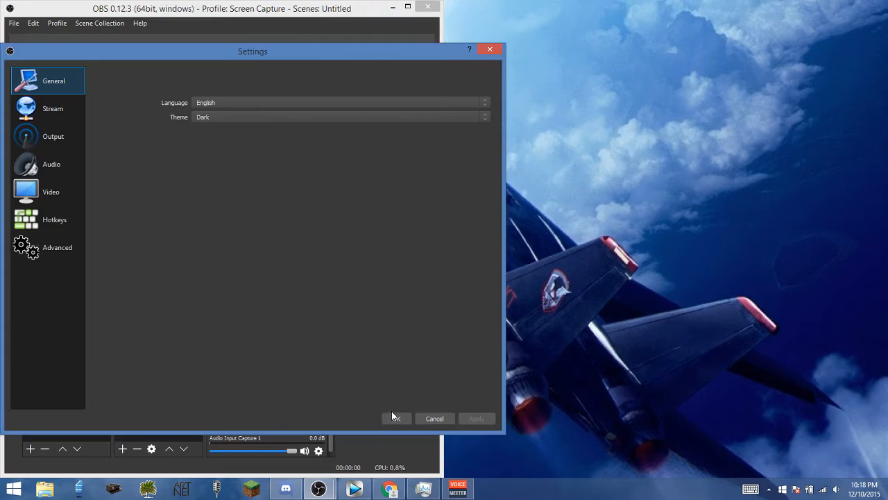
left_click(50, 192)
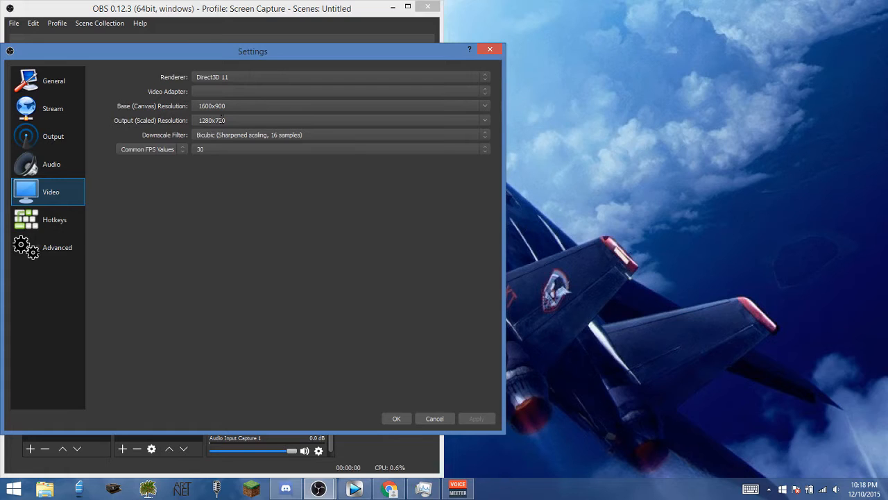
left_click(231, 136)
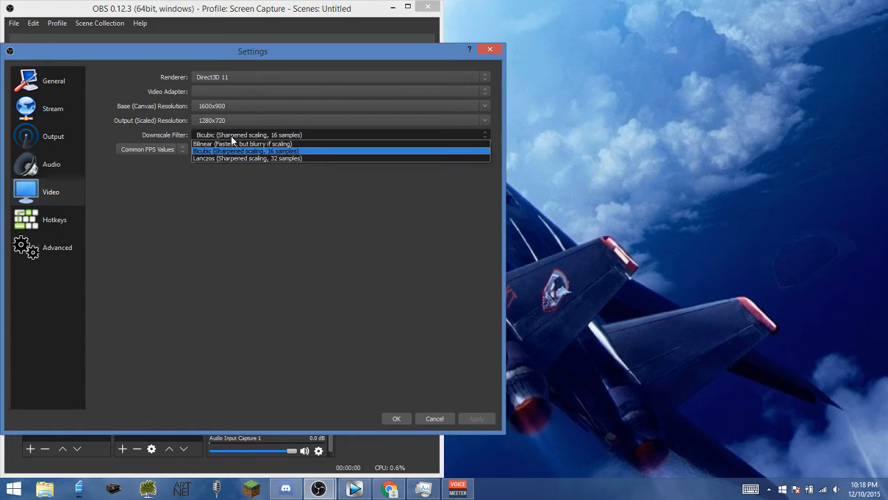
left_click(242, 159)
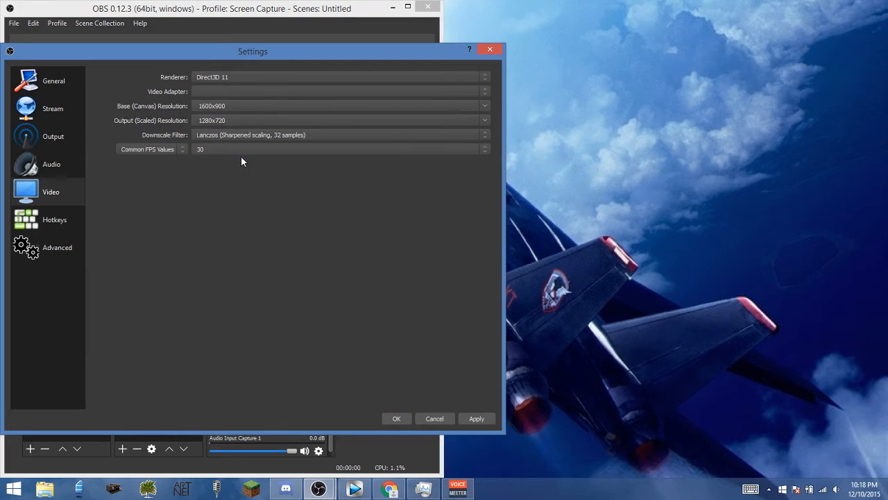
left_click(138, 148)
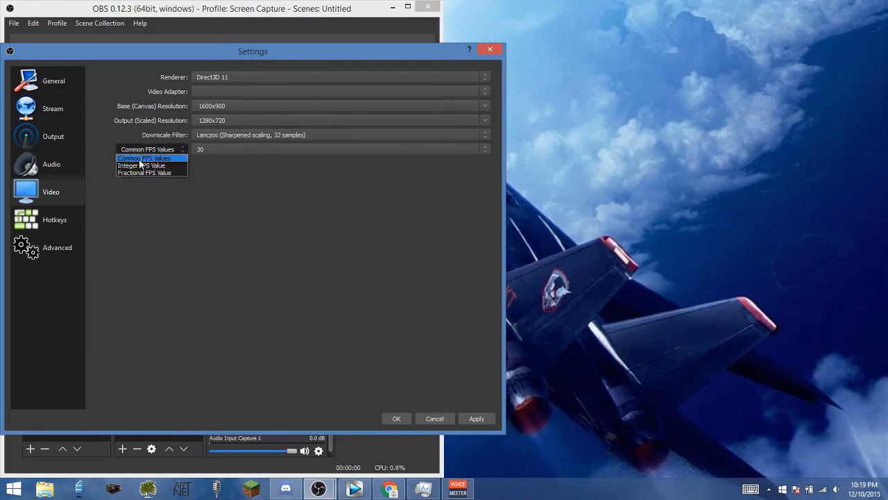
left_click(145, 158)
left_click(212, 149)
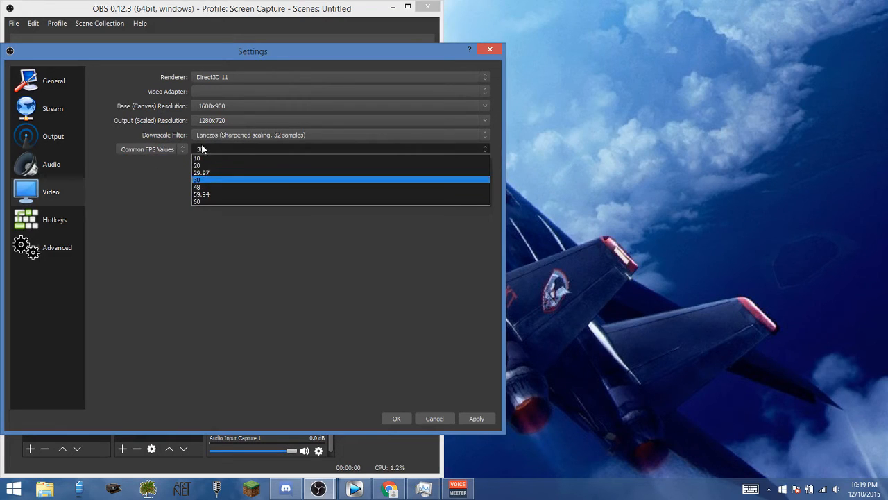
left_click(202, 201)
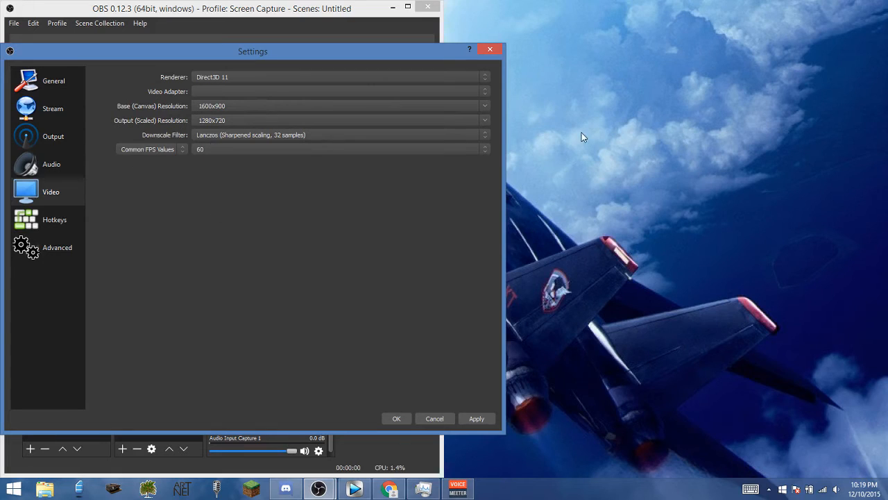
Step: Switch the OBS output mode to Advanced and set recordings to mp4 format with audio tracks 1 and 2 enabled
left_click(56, 136)
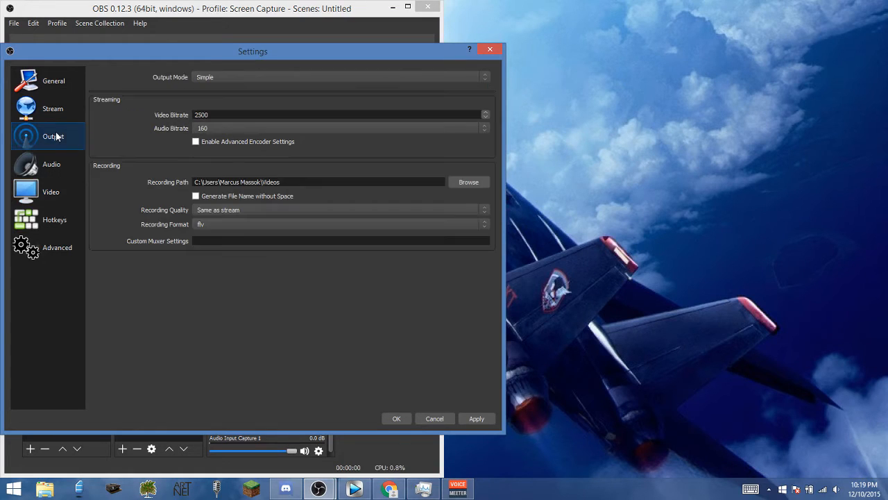
left_click(268, 79)
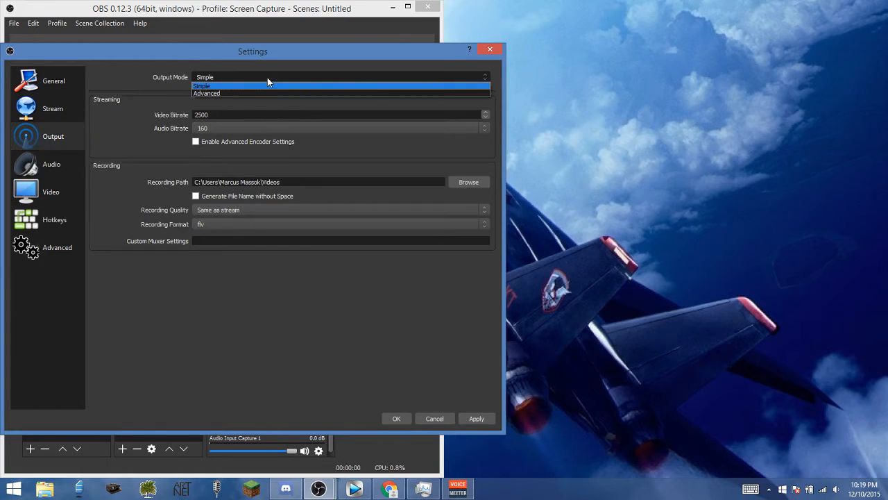
left_click(268, 90)
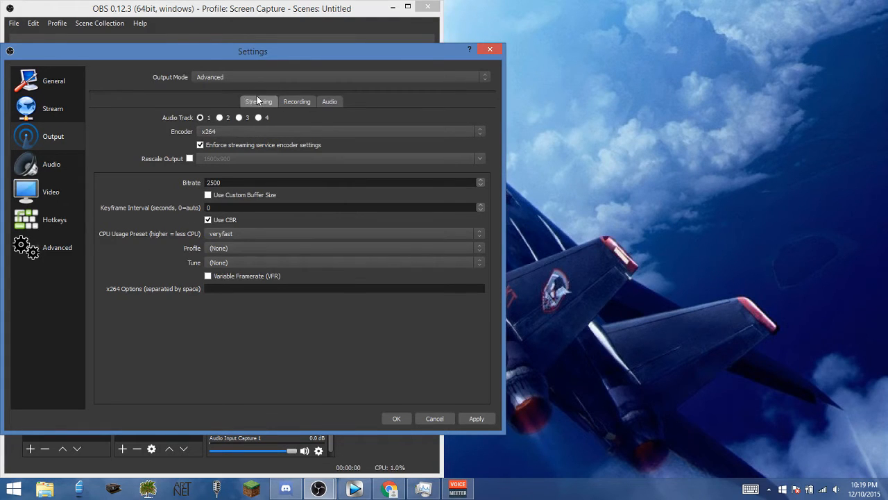
left_click(304, 103)
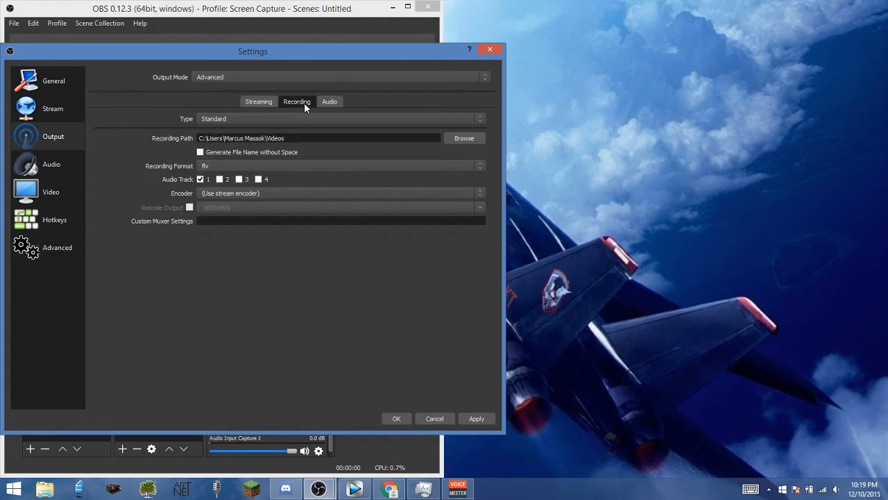
left_click(227, 167)
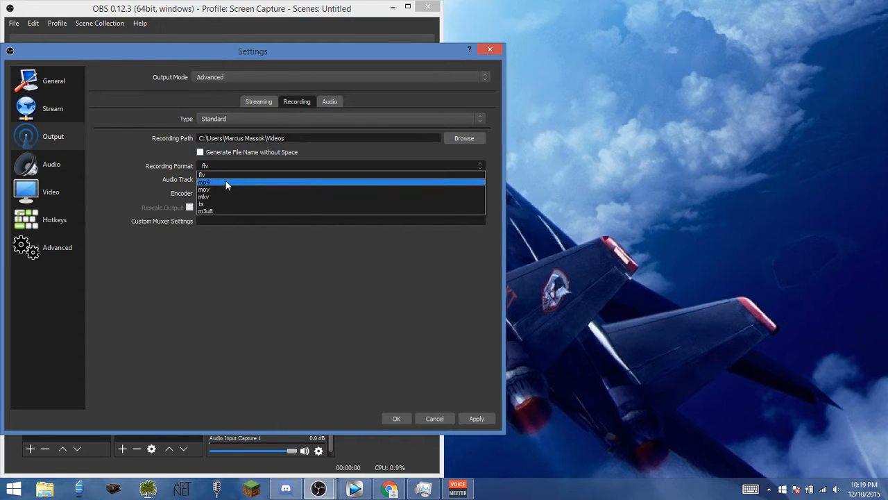
left_click(226, 183)
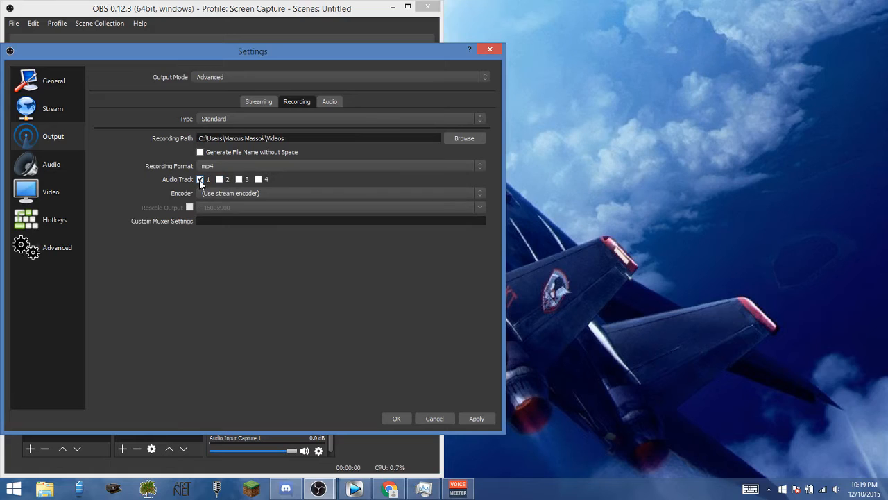
left_click(219, 180)
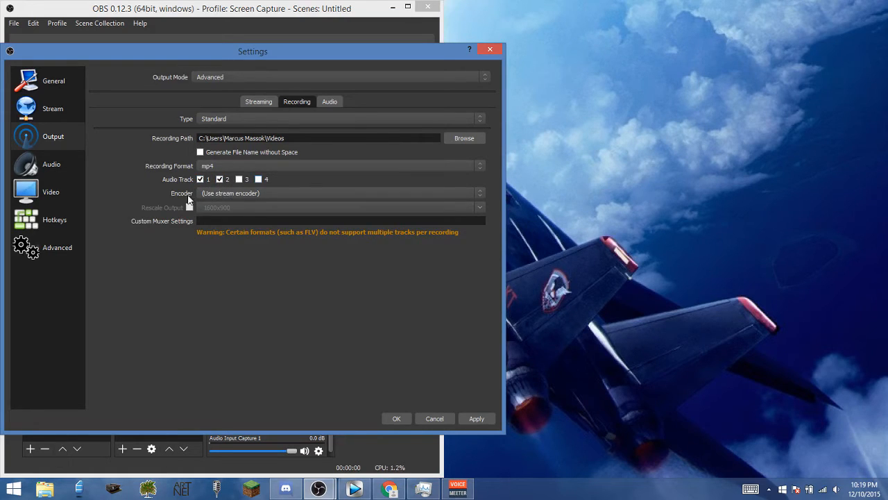
Step: Set the recording encoder to x264 with a bitrate of 7500, and enable the custom buffer size
left_click(217, 193)
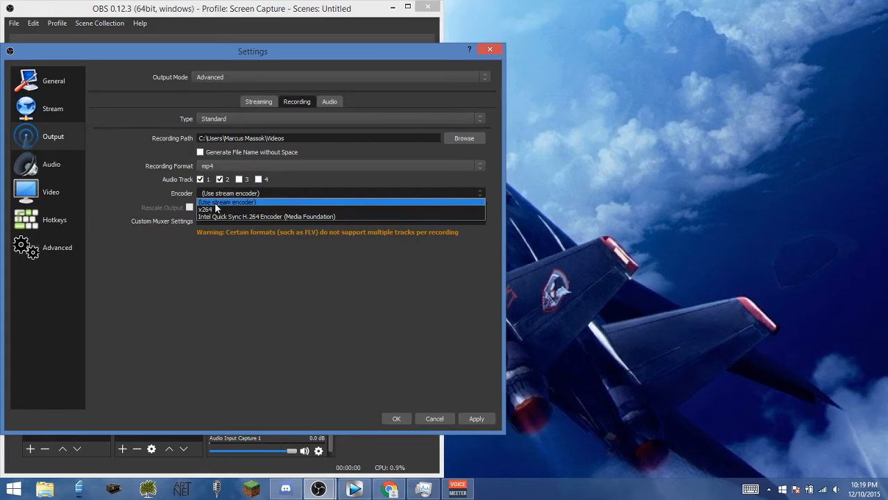
left_click(214, 209)
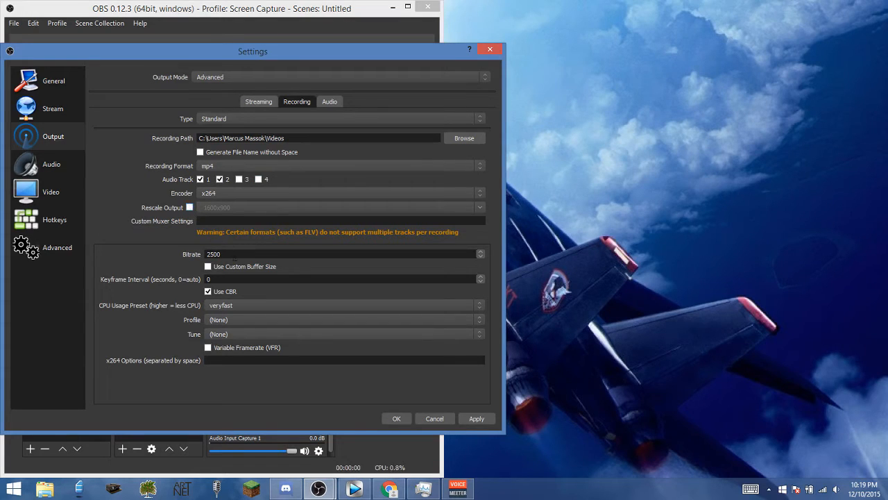
left_click_drag(234, 255, 190, 253)
type("7500")
left_click(209, 267)
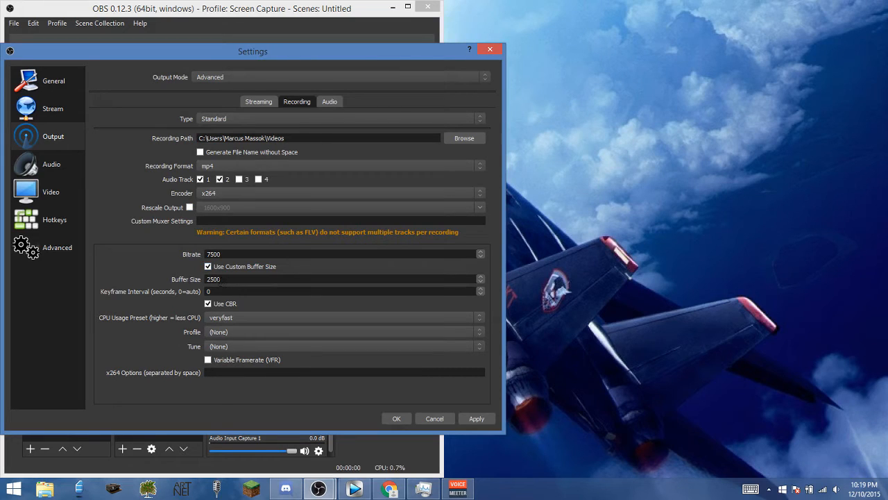
Step: Set the recording keyframe interval to 2 seconds, then apply the settings and close the dialog
left_click_drag(216, 292, 174, 298)
type("2")
left_click(48, 192)
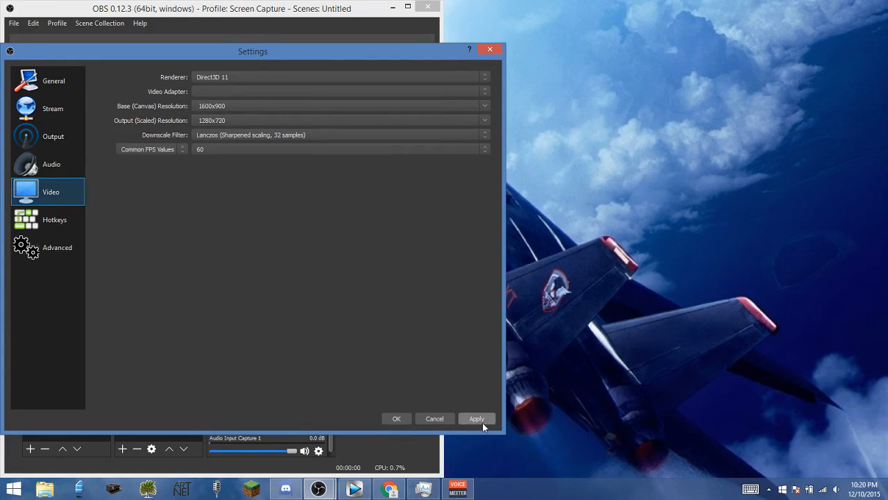
left_click(475, 419)
left_click(397, 420)
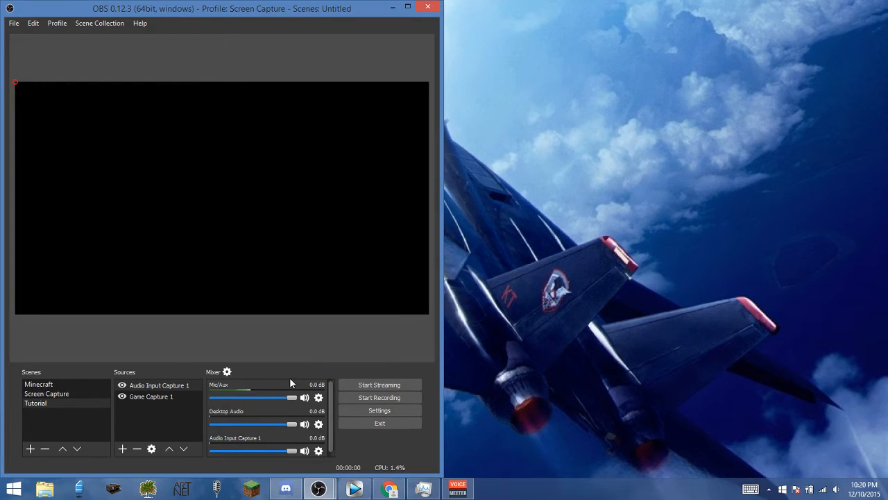
Step: Turn the Desktop Audio volume down to minimum in the mixer, mute it, and minimize OBS
left_click_drag(292, 426, 262, 425)
left_click(304, 424)
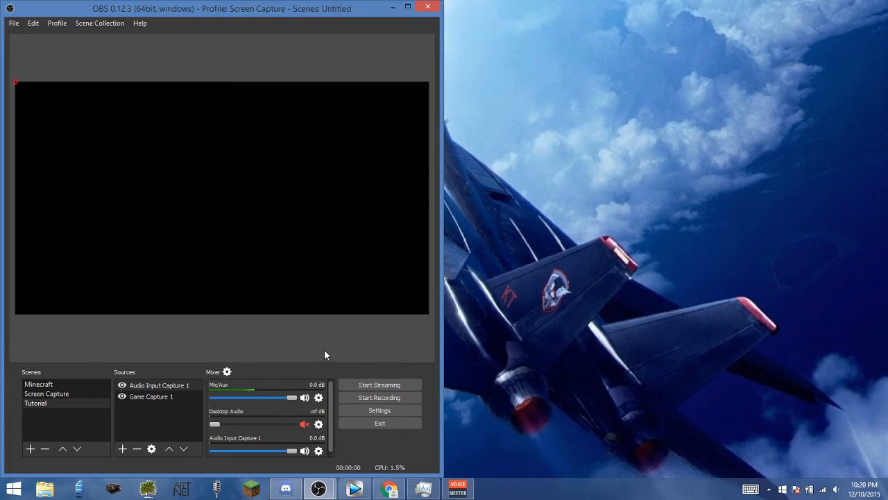
left_click(391, 10)
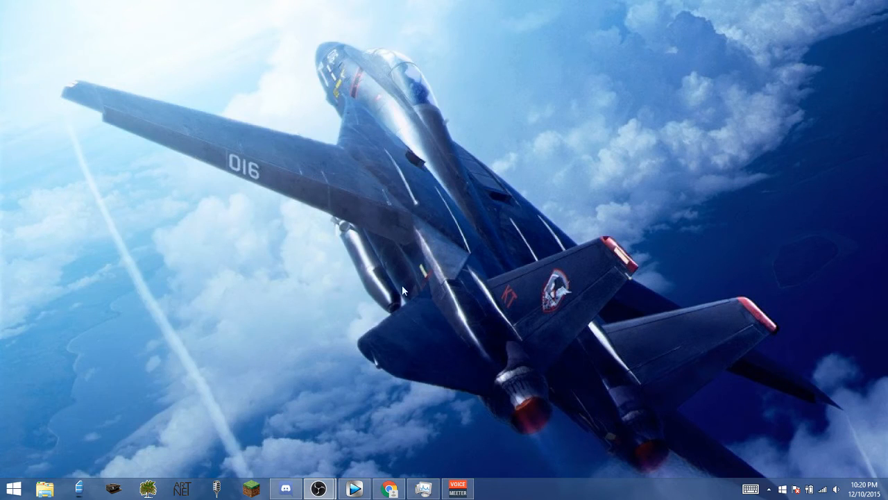
Step: Create a desktop shortcut to C:\Windows\System32\mmsys.cpl named Audio Setup 1 and move it lower on the desktop
right_click(329, 375)
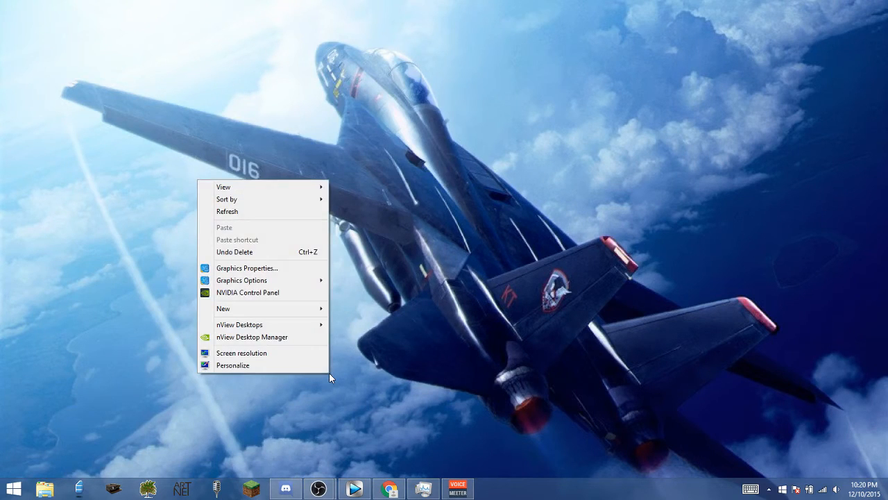
mouse_move(265, 309)
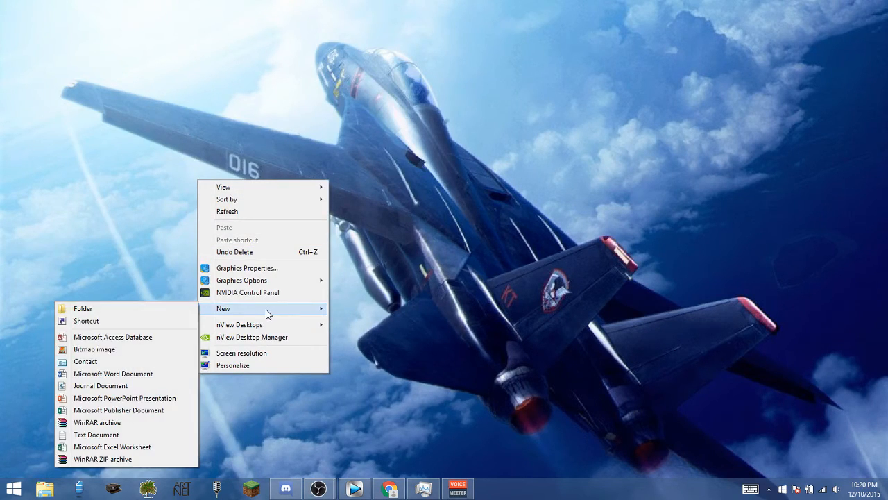
left_click(172, 324)
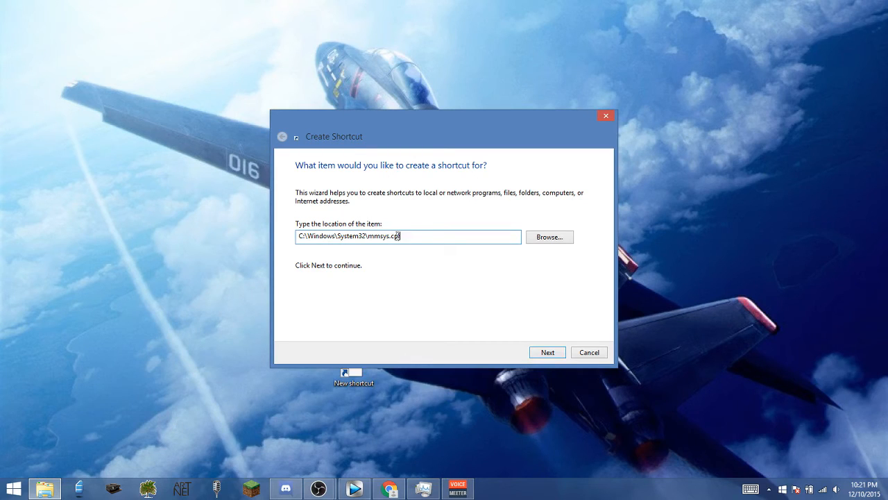
left_click(550, 353)
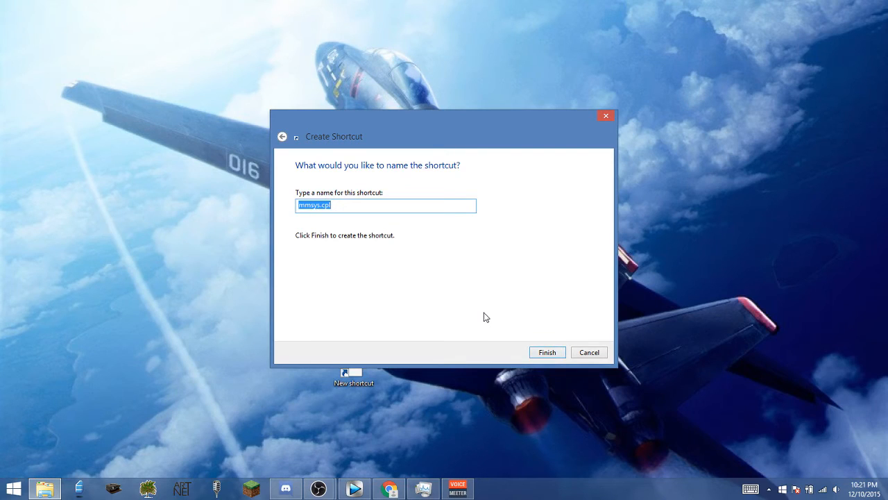
type("Audio Setup 1")
left_click(548, 352)
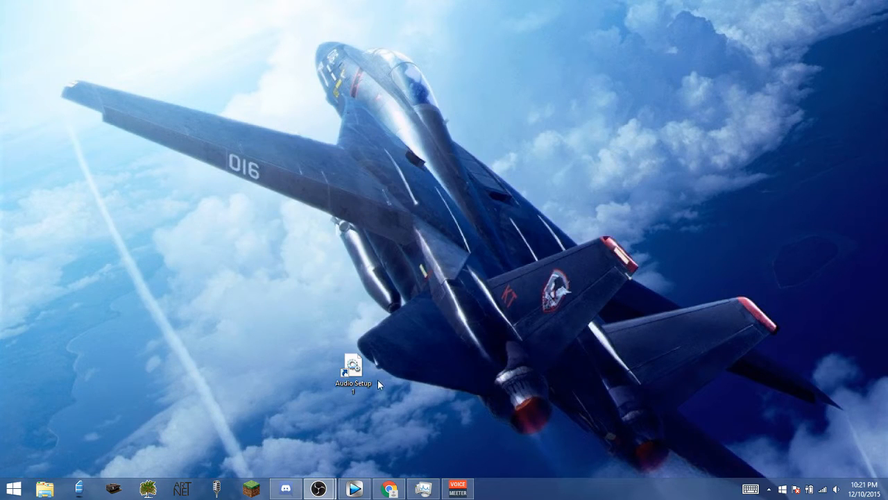
left_click_drag(361, 378, 319, 437)
Step: Create a desktop shortcut to C:\Windows\System32\SndVol.exe named Audio Mixer 1 and place it beside Audio Setup 1
right_click(375, 439)
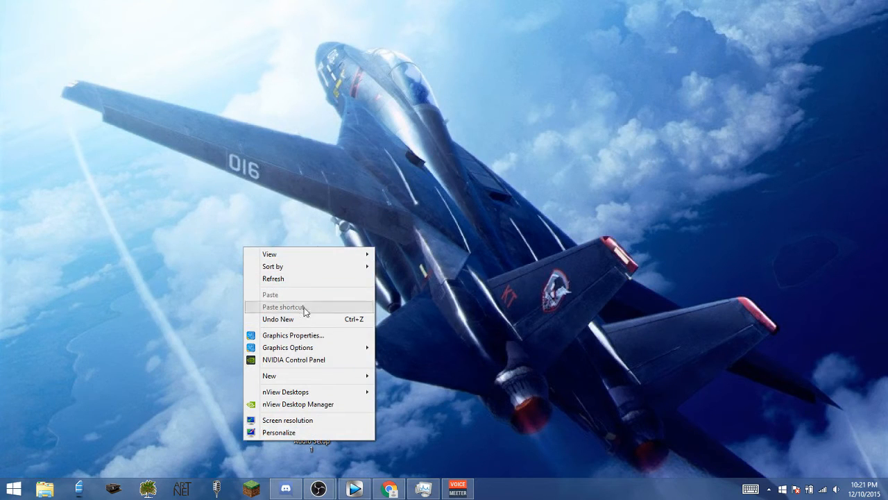
mouse_move(307, 375)
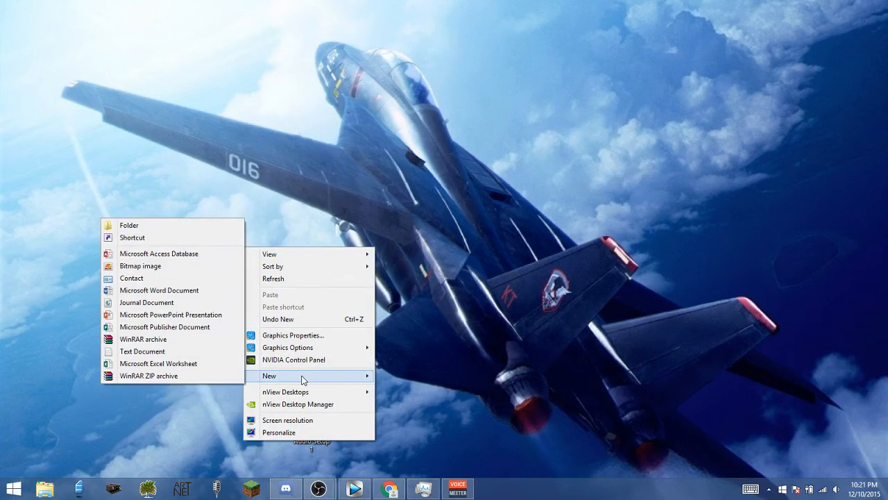
left_click(199, 239)
left_click(314, 238)
type("C:\\Windows\\System32\\SndVol.exe")
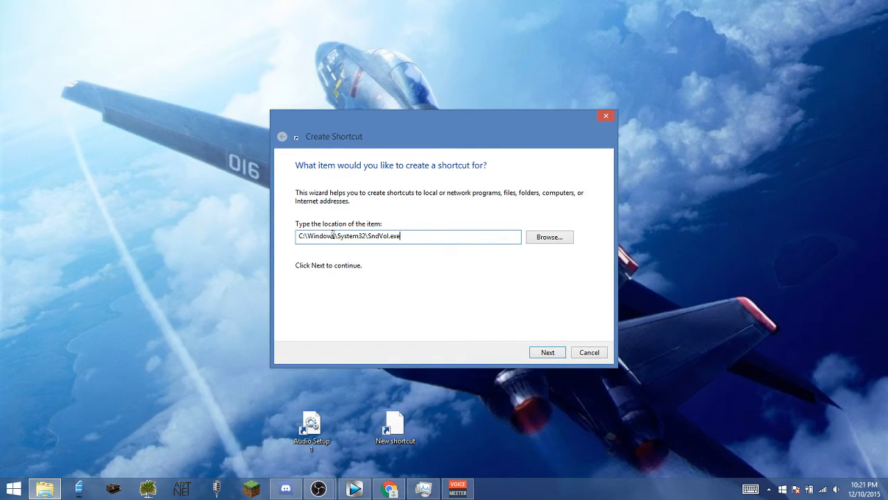
left_click(552, 352)
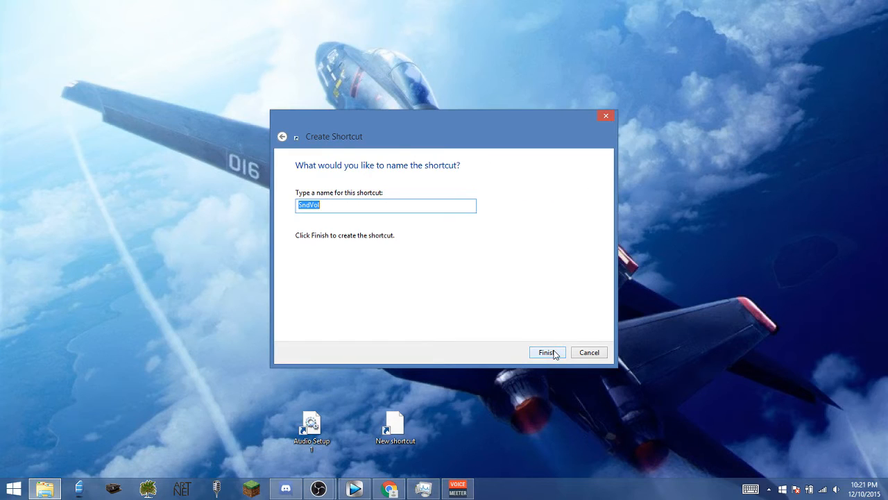
type("Audio Mixer 1")
left_click(553, 352)
left_click_drag(395, 423, 342, 423)
Step: Open Audio Mixer 1, view the VoiceMeeter Input and CABLE Input devices, return to Speaker/HP, and close the mixer
double_click(356, 425)
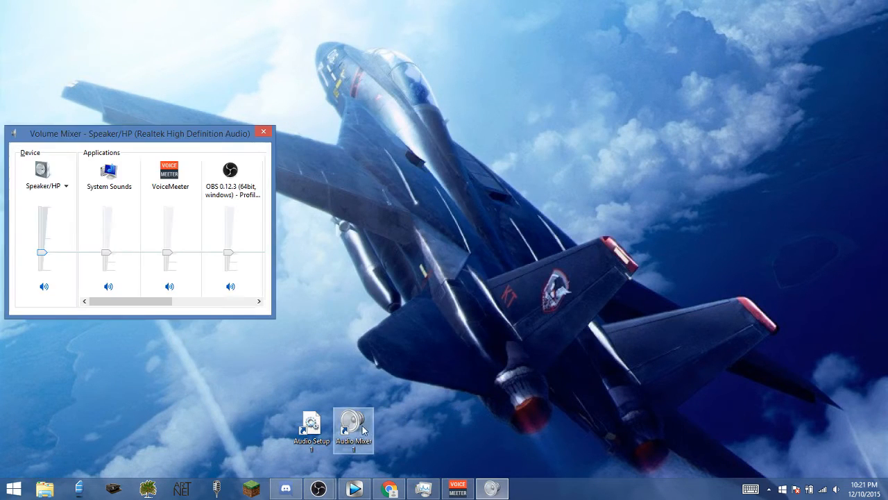
left_click(67, 184)
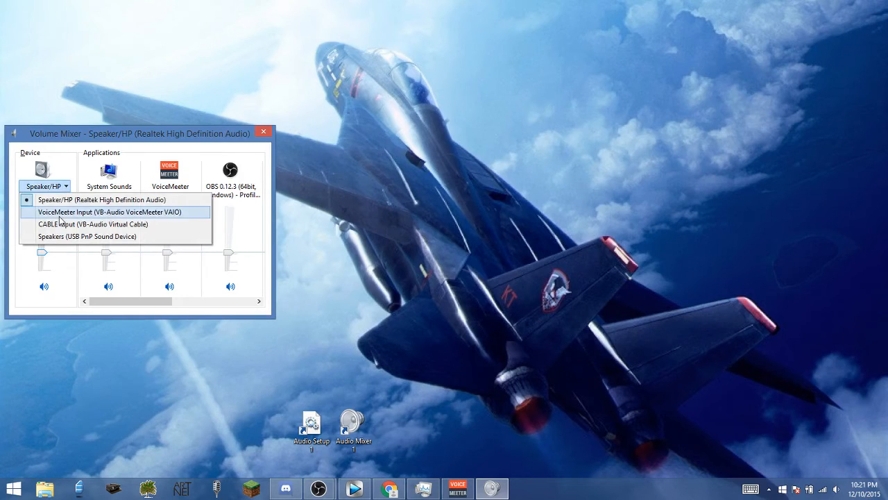
left_click(59, 210)
left_click(54, 186)
left_click(54, 223)
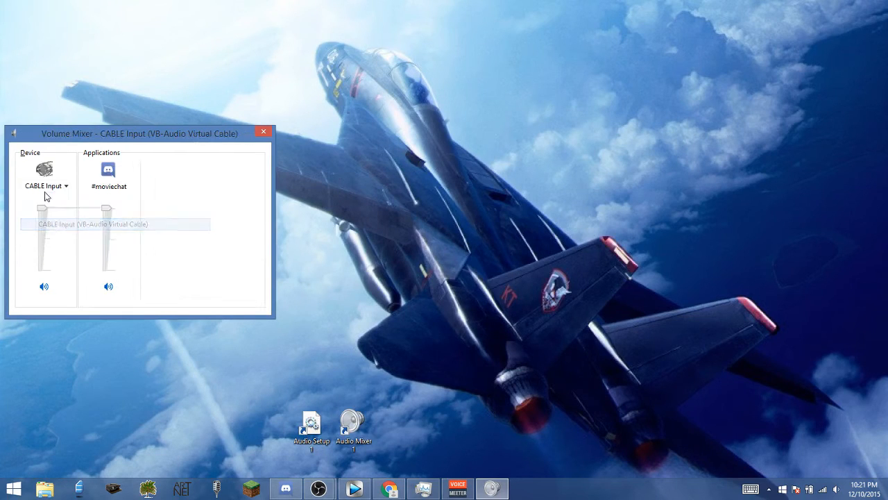
left_click(50, 188)
left_click(53, 201)
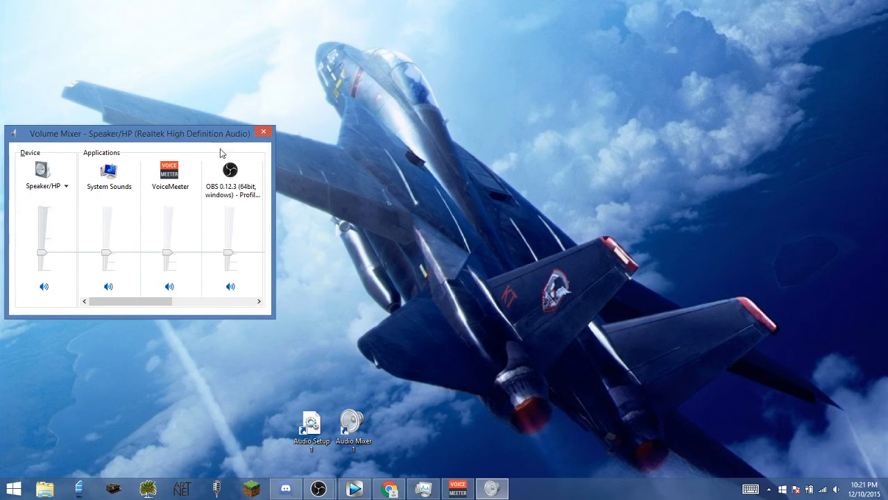
left_click(264, 132)
Step: Test the Audio Setup 1 shortcut, close the Sound window, and move the shortcut to the other side of Audio Mixer 1
double_click(313, 412)
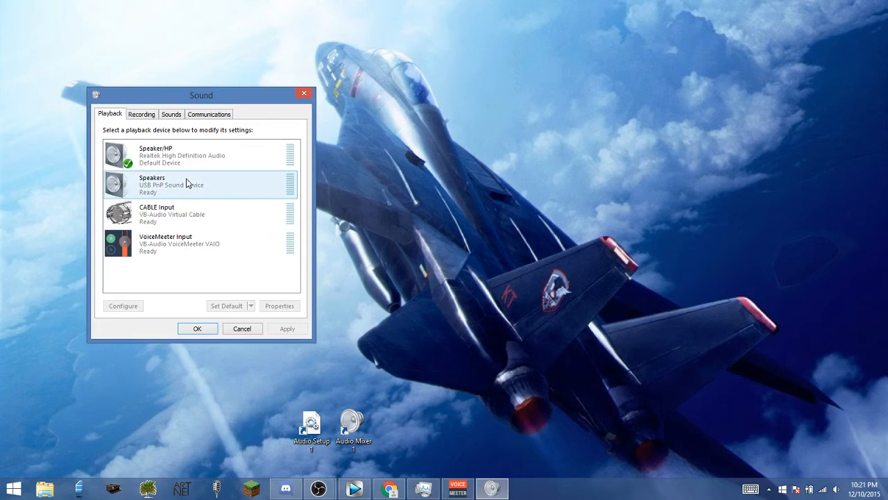
left_click(305, 93)
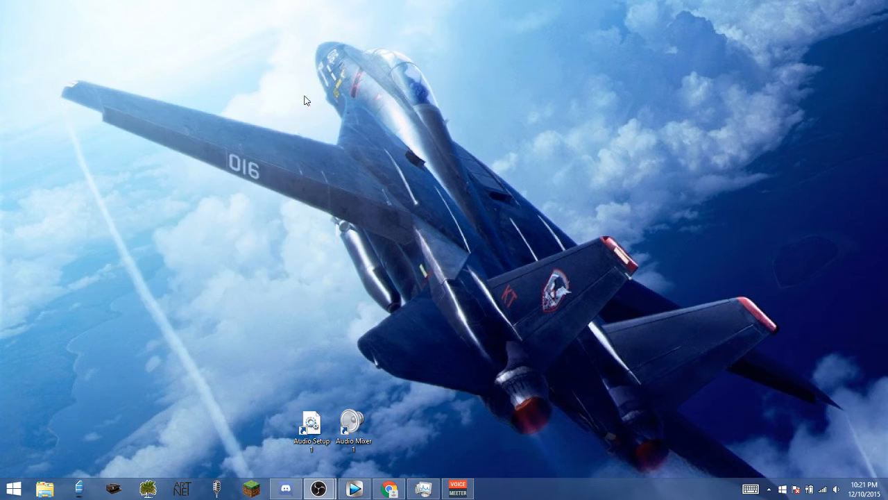
left_click_drag(312, 421, 403, 422)
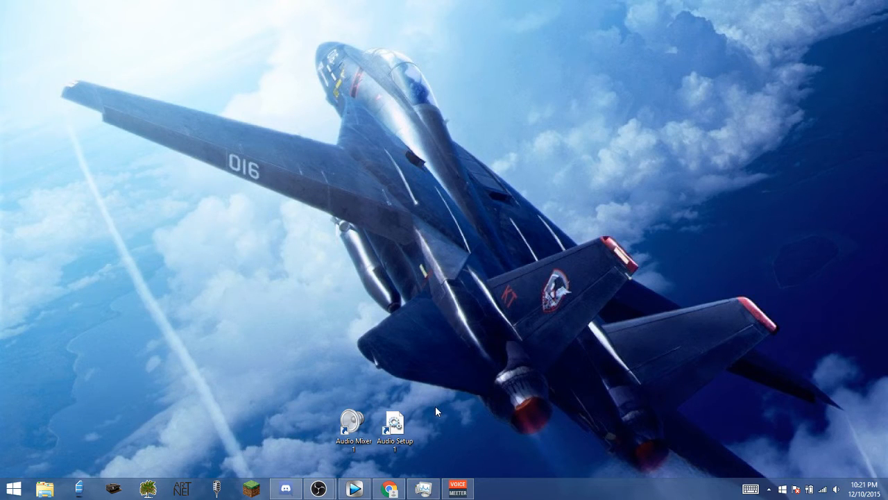
Step: Open Audio Setup 1 and make VoiceMeeter Input the default playback device
double_click(396, 424)
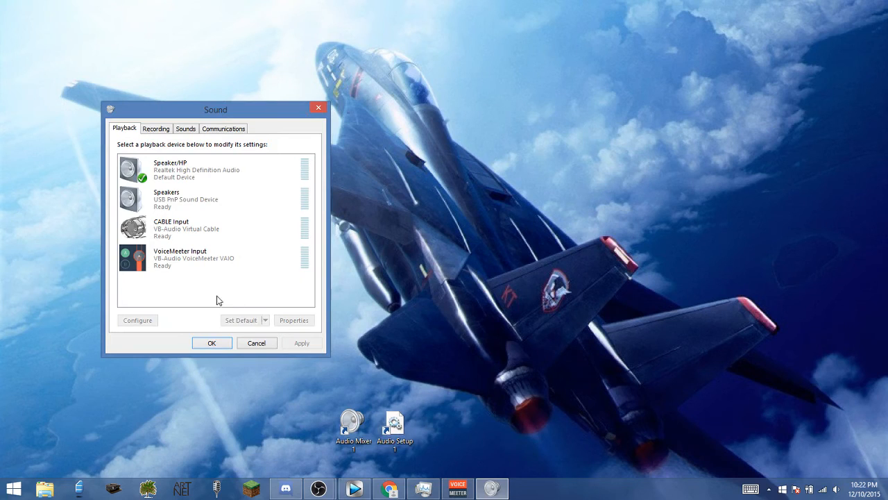
left_click(197, 269)
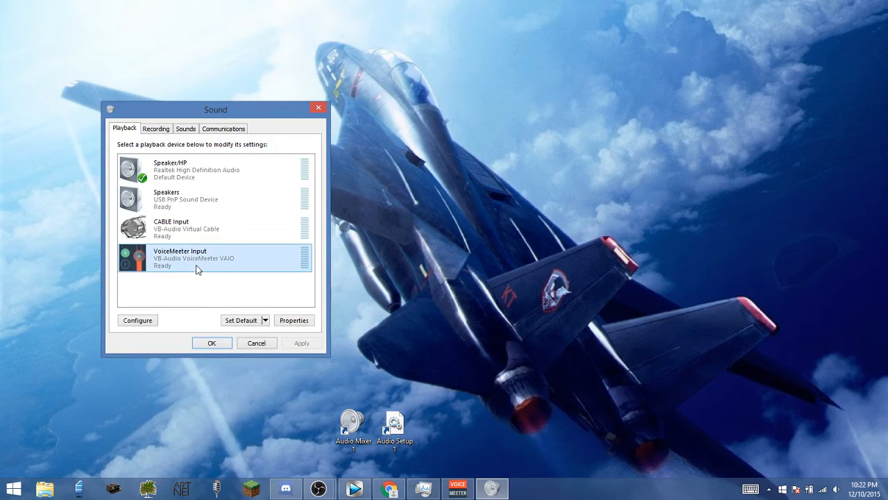
left_click(243, 322)
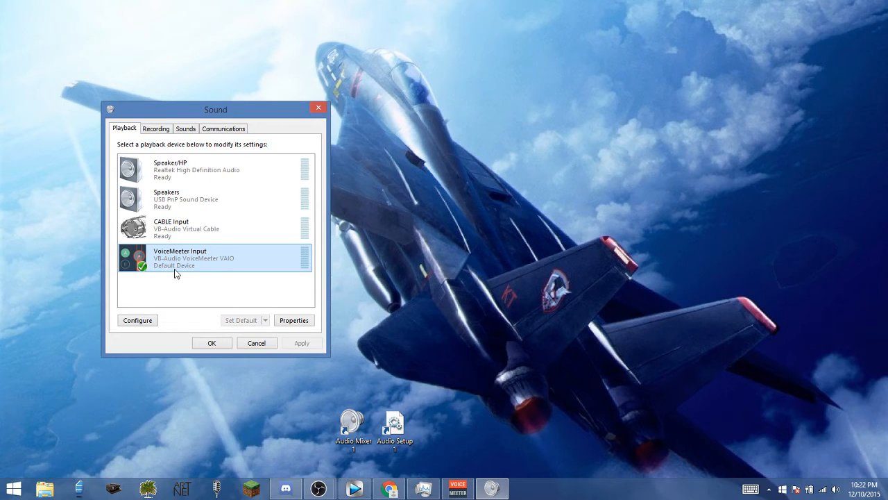
Step: Open the Minecraft Launcher and start Minecraft 1.8.9
left_click(256, 491)
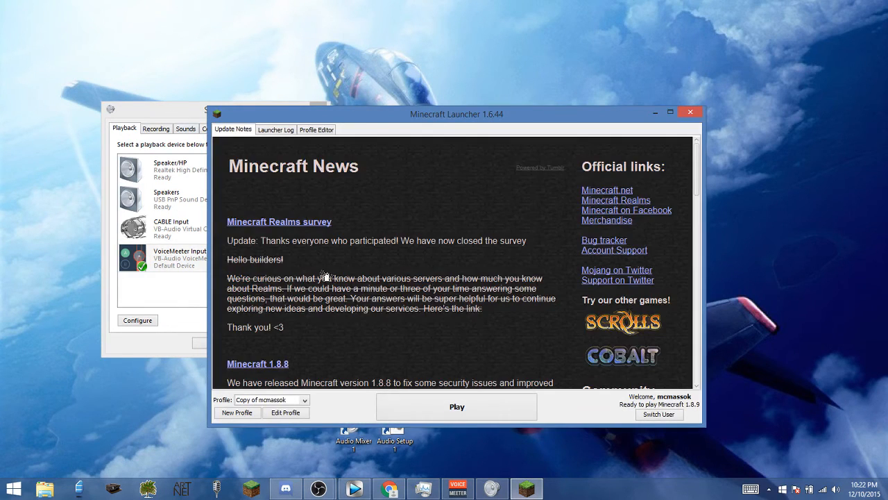
left_click(448, 404)
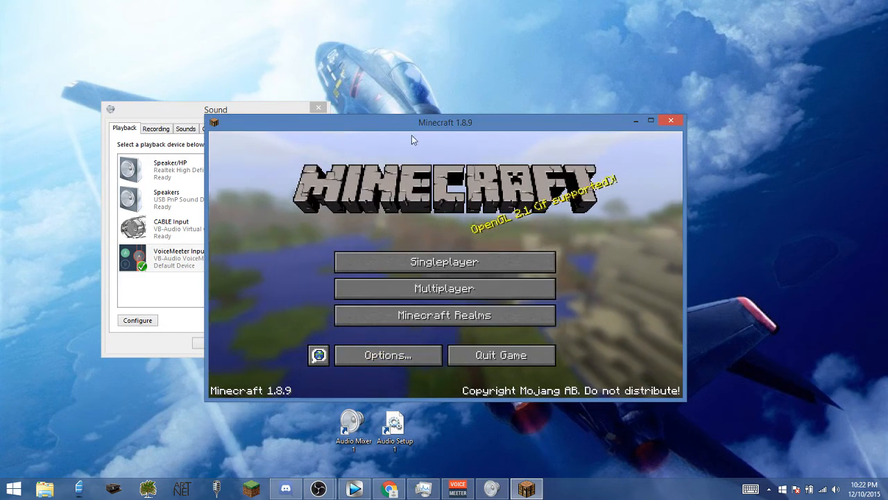
Step: Arrange the Minecraft, Voicemeeter and Sound windows so the game and Voicemeeter's virtual input meter can be watched together
left_click_drag(416, 128, 615, 18)
left_click(458, 489)
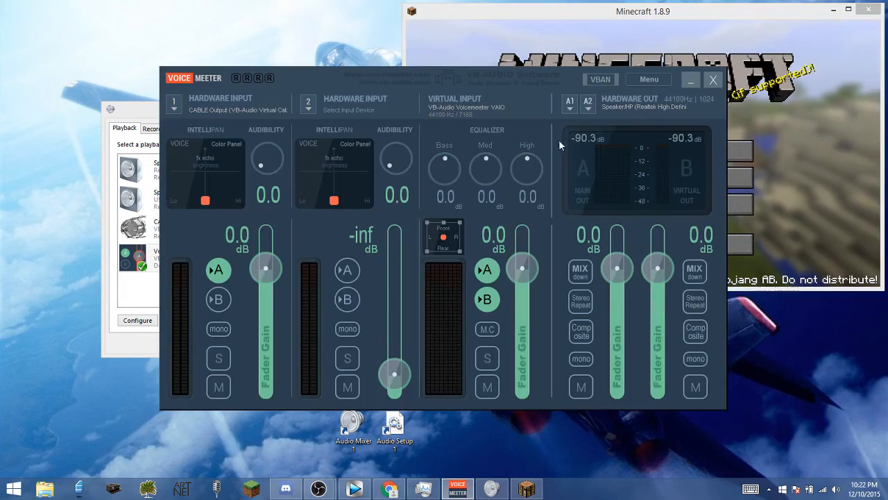
left_click_drag(543, 84, 372, 159)
left_click_drag(300, 110, 309, 74)
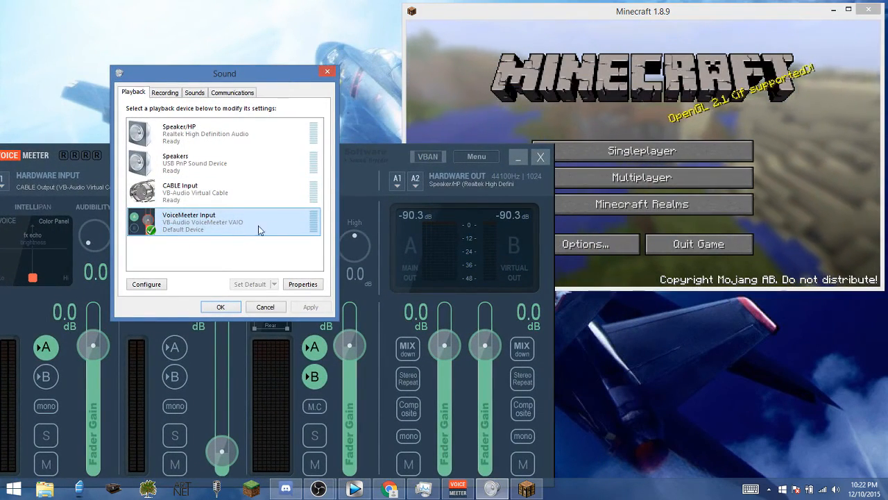
left_click(342, 157)
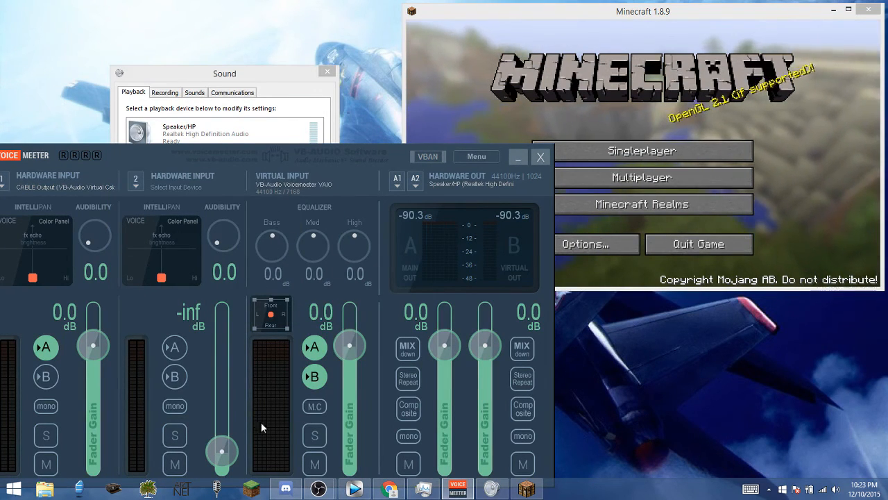
Step: Test the game audio on Voicemeeter's virtual input by entering and leaving Minecraft's Singleplayer and Multiplayer screens
left_click(642, 115)
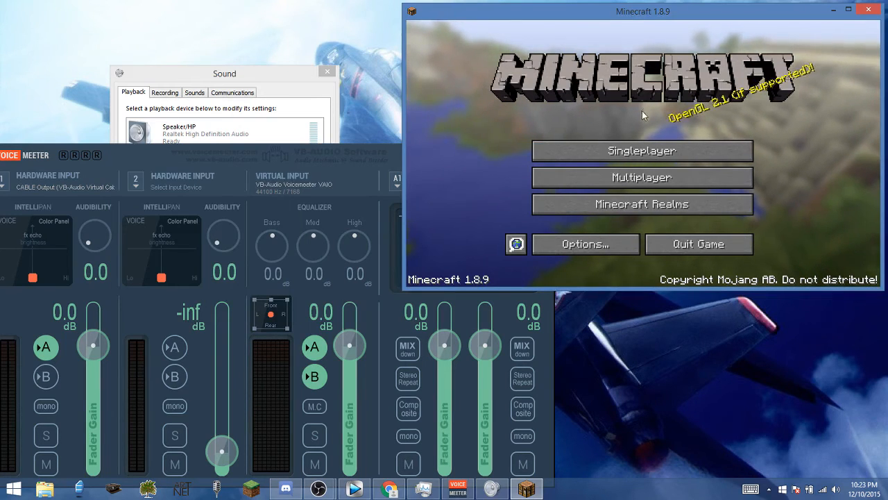
left_click(653, 153)
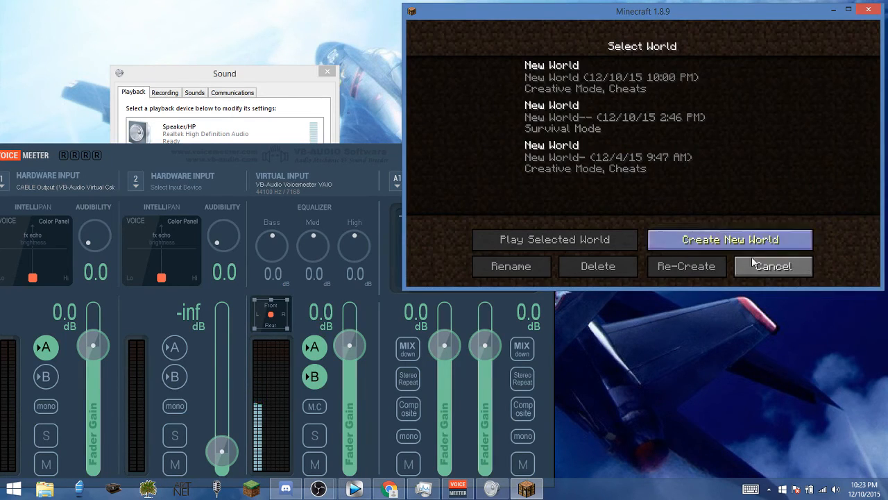
left_click(755, 261)
left_click(656, 177)
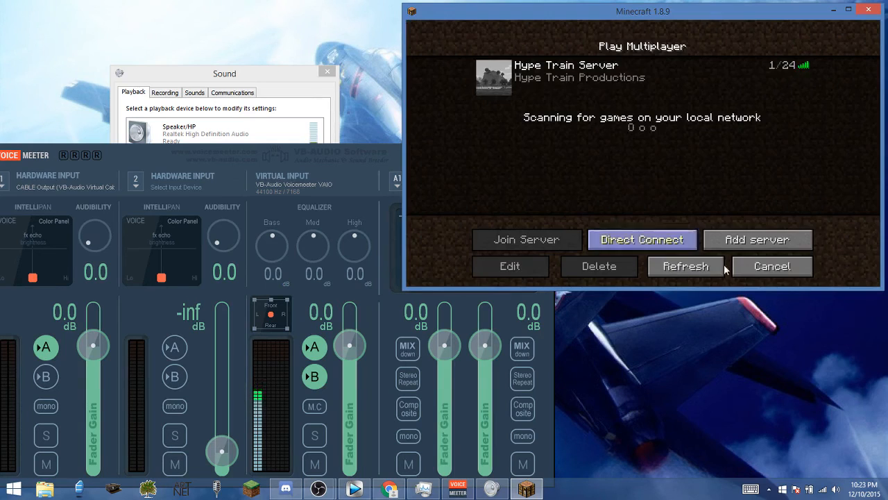
left_click(745, 271)
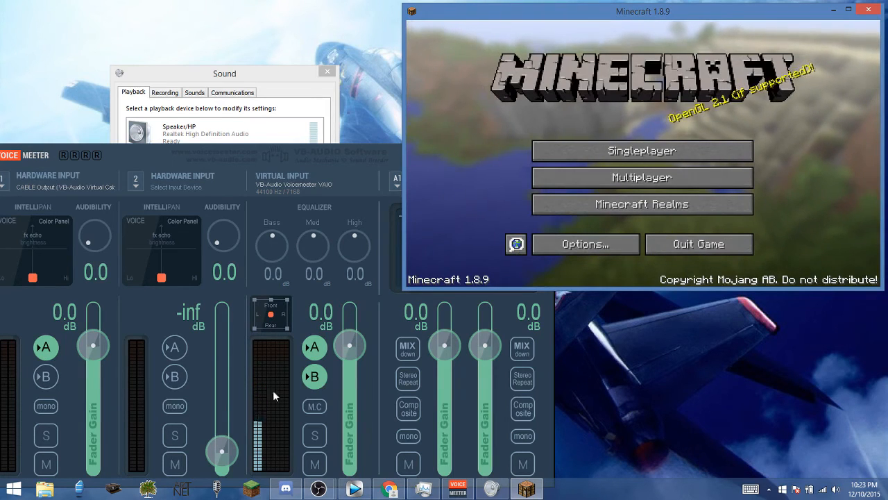
left_click(635, 179)
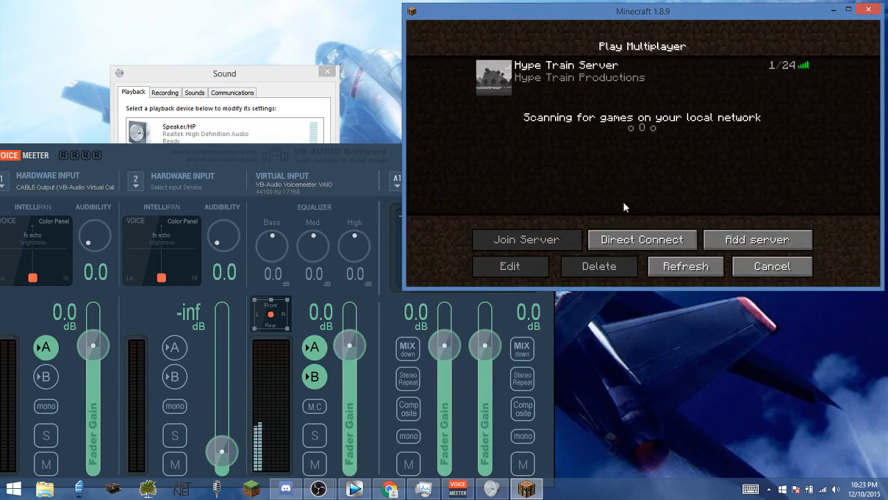
left_click(767, 269)
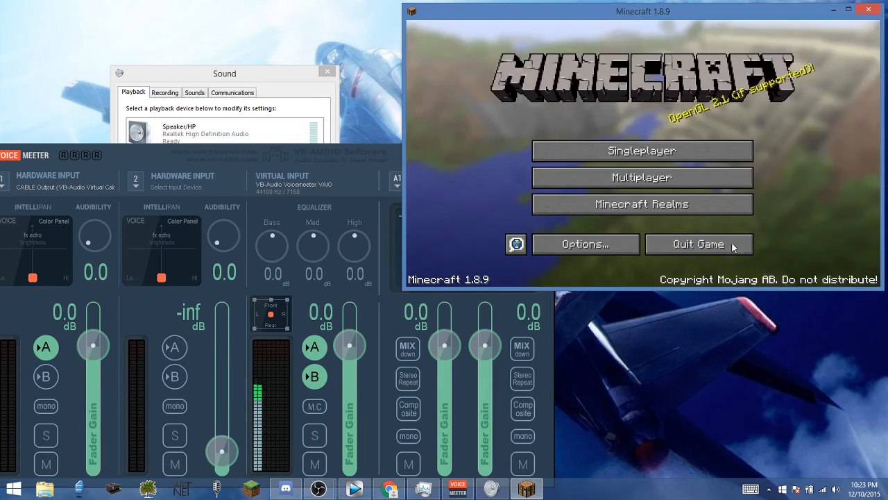
Step: Make Speaker/HP the default playback device again and close the Sound window
left_click(276, 84)
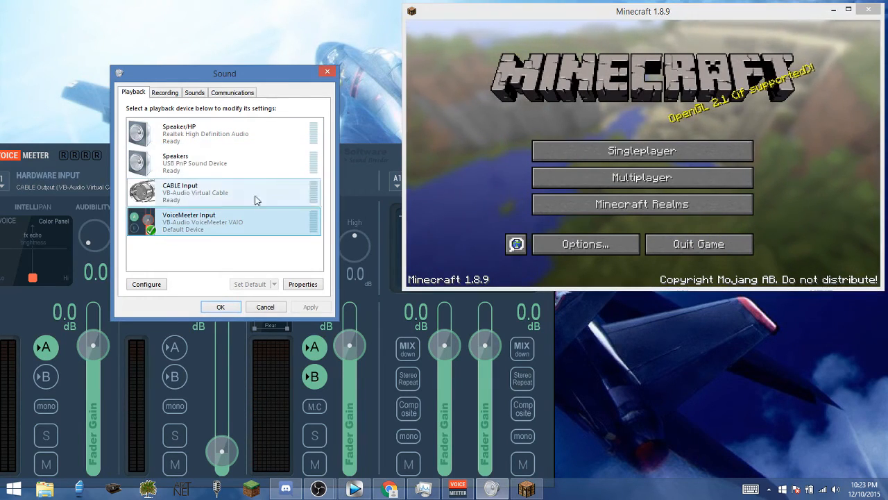
left_click(206, 146)
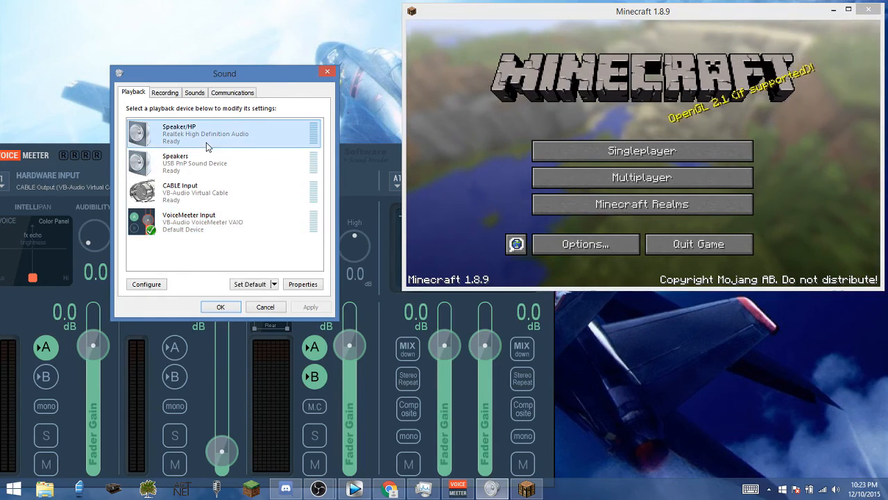
left_click(256, 286)
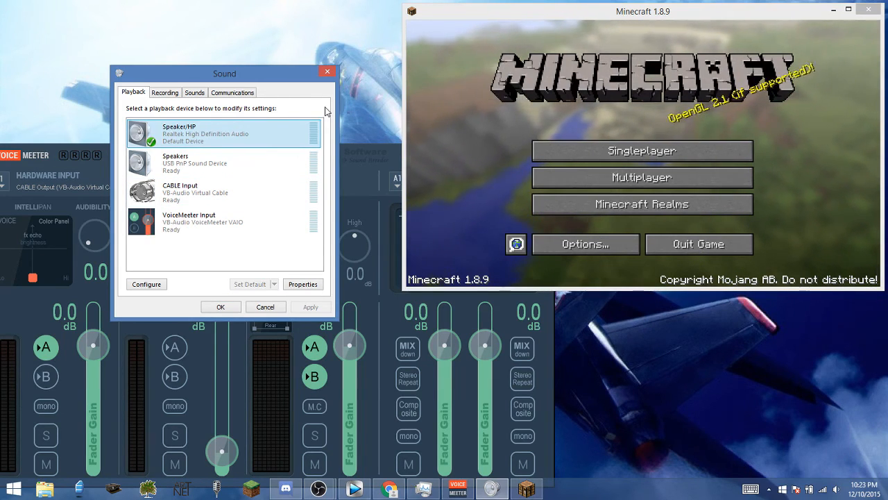
left_click(329, 72)
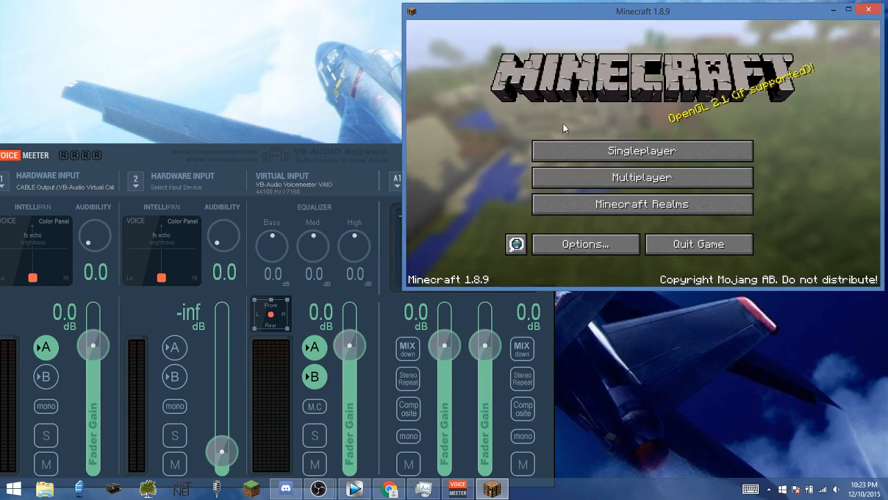
Step: Minimize Minecraft and arrange the Voicemeeter window beside a reduced Discord window
left_click(833, 10)
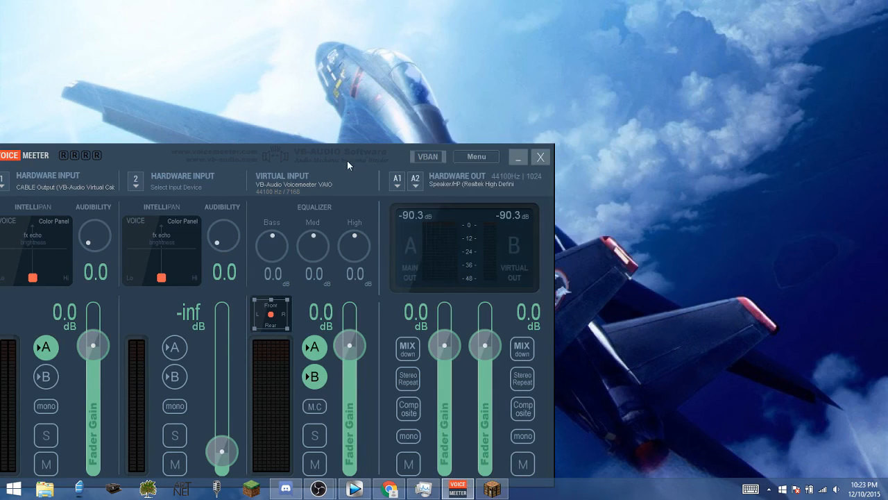
left_click_drag(347, 161, 374, 94)
left_click(285, 489)
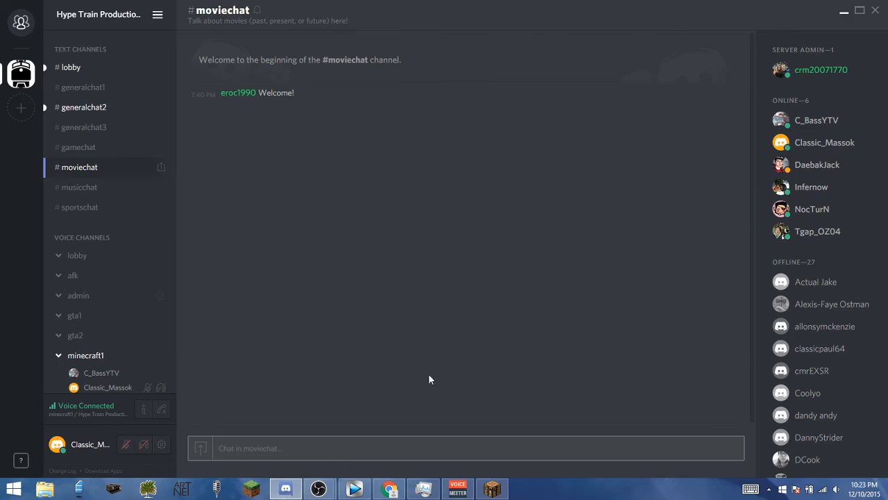
left_click(860, 11)
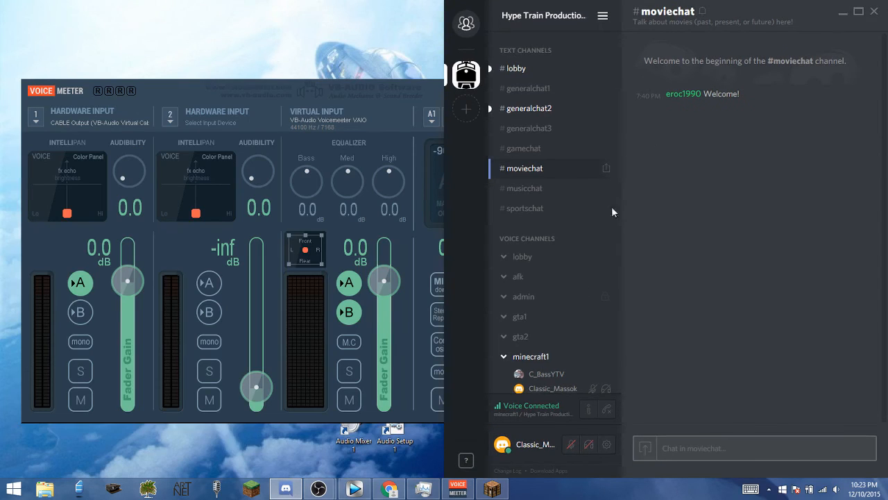
Step: Open Discord's notification settings and play the Message and Undeafen sounds to test Voicemeeter's first hardware input
left_click(607, 444)
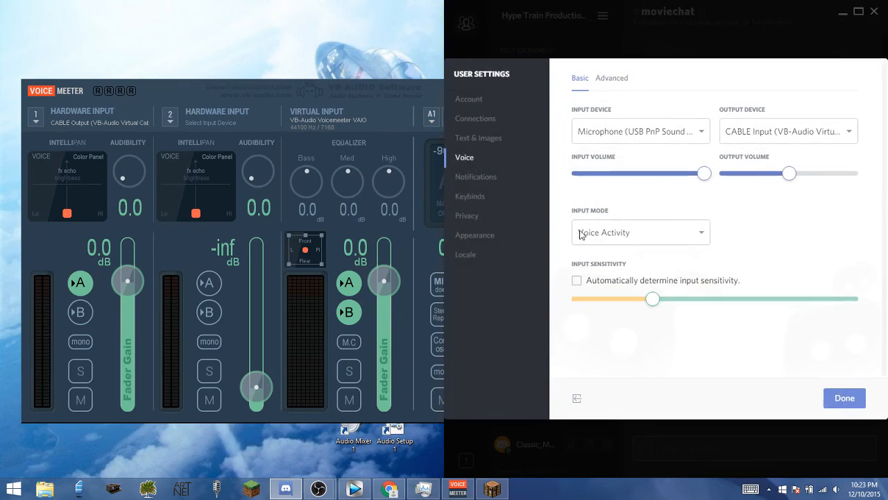
left_click(476, 176)
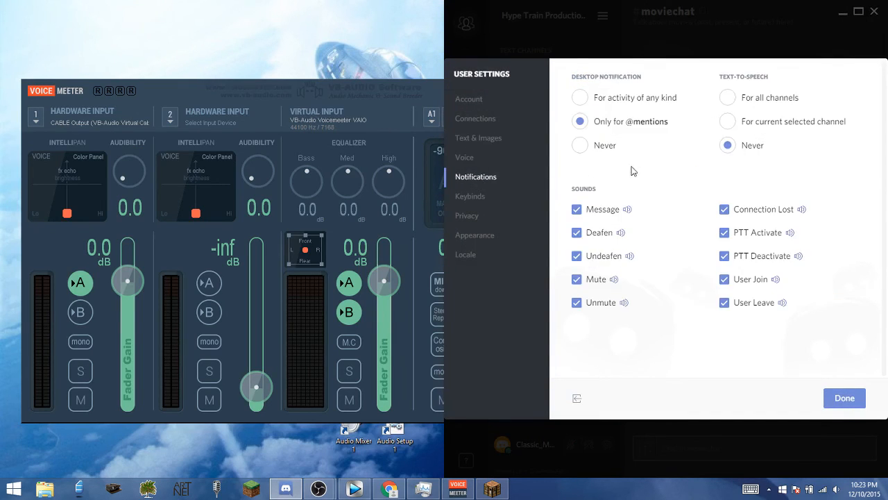
left_click(629, 209)
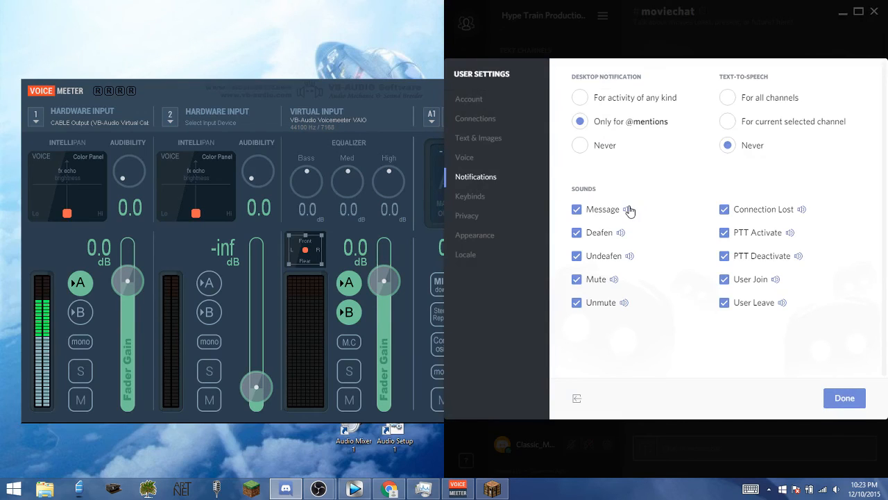
left_click(630, 255)
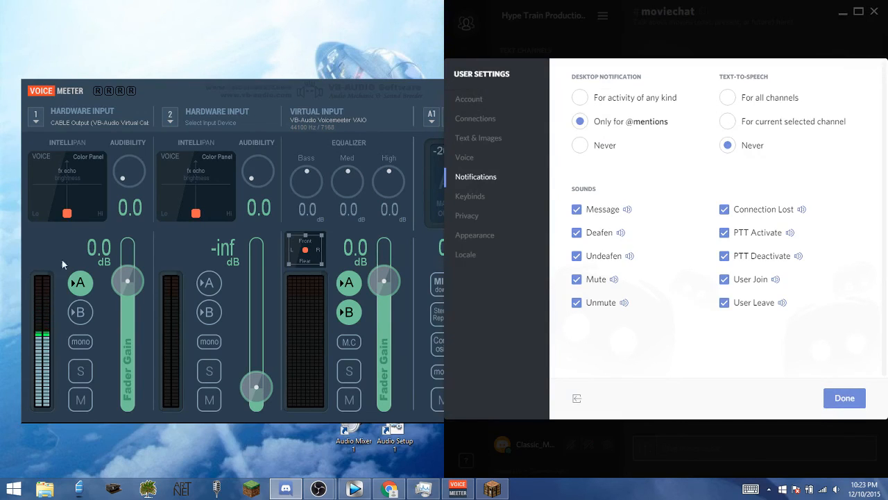
Step: Minimize Voicemeeter, close Discord's user settings, and minimize Discord to clear the desktop
left_click(373, 99)
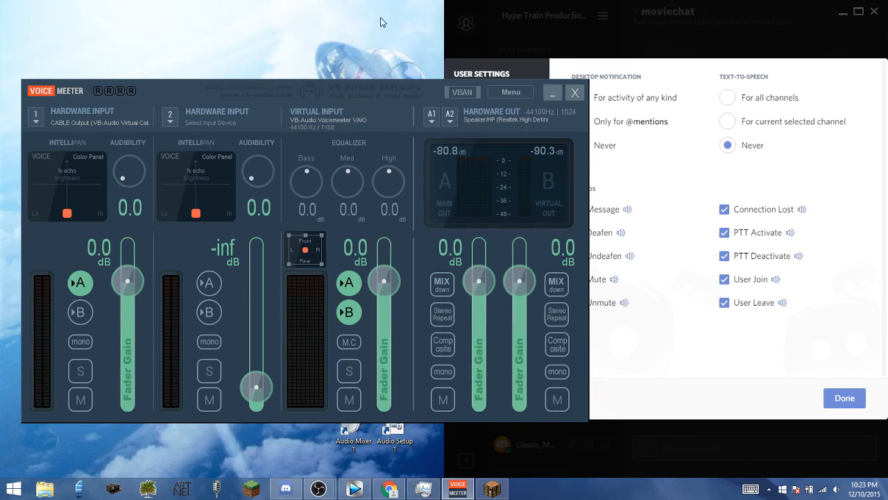
left_click(553, 93)
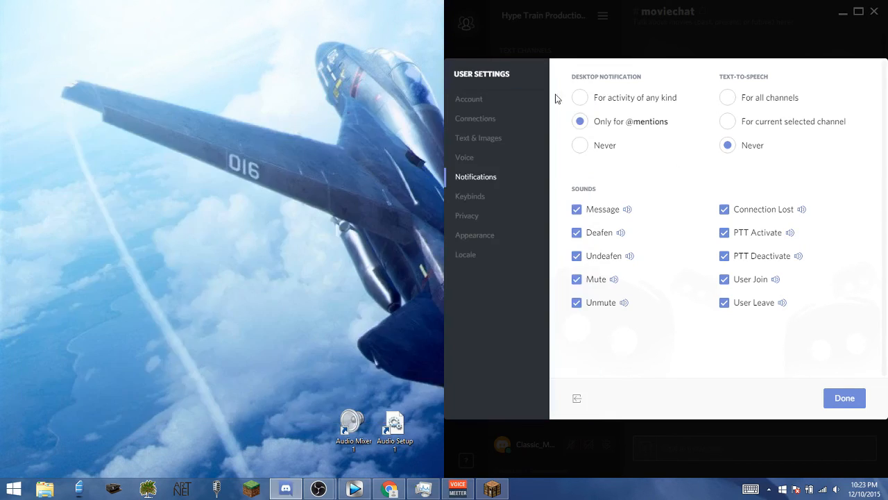
left_click(856, 398)
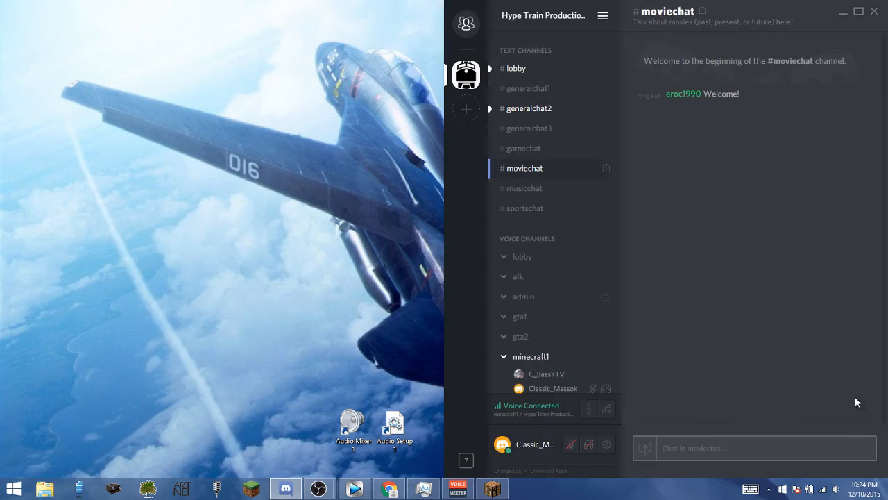
left_click(842, 12)
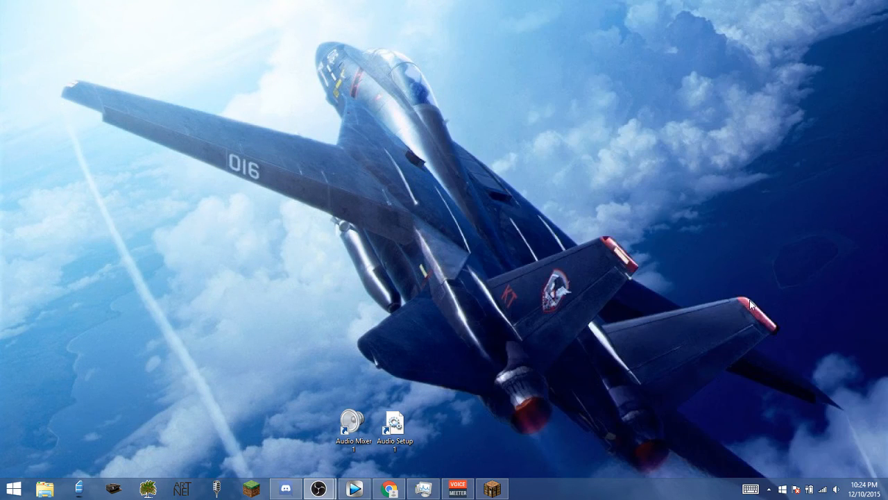